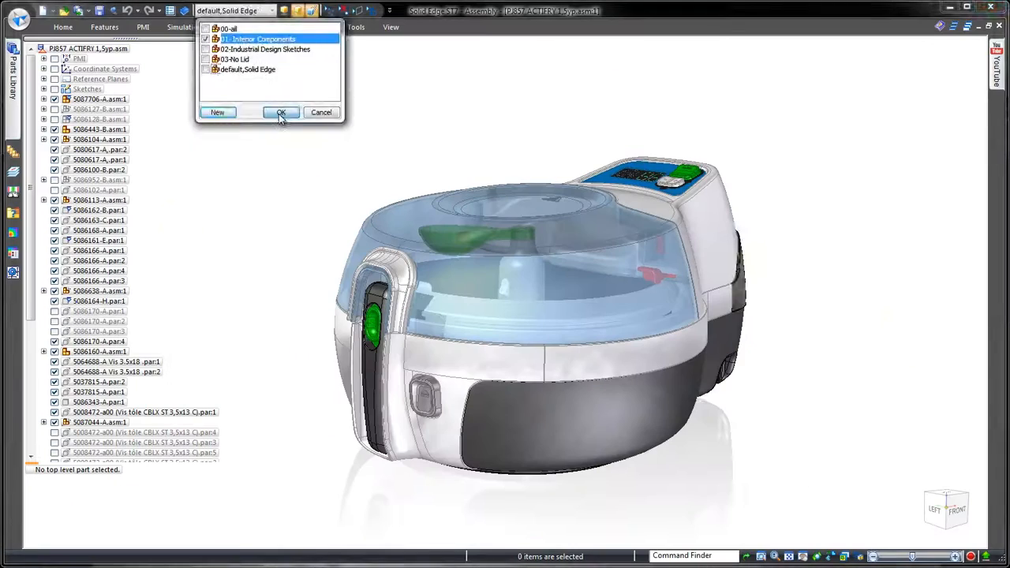
Review the assembly in the 01- Interior Components and 00-all display configurations
left_click(278, 112)
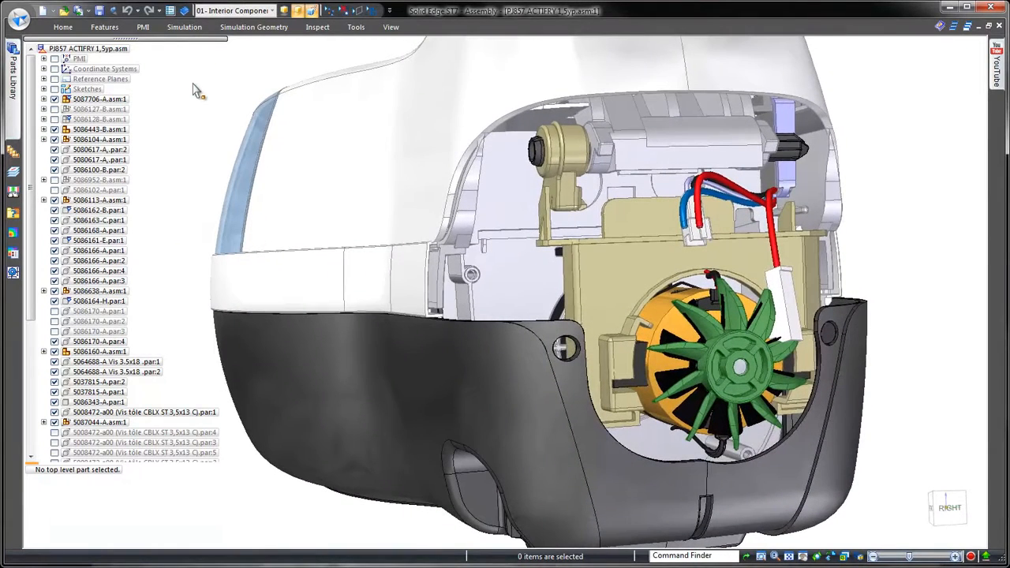
left_click(231, 13)
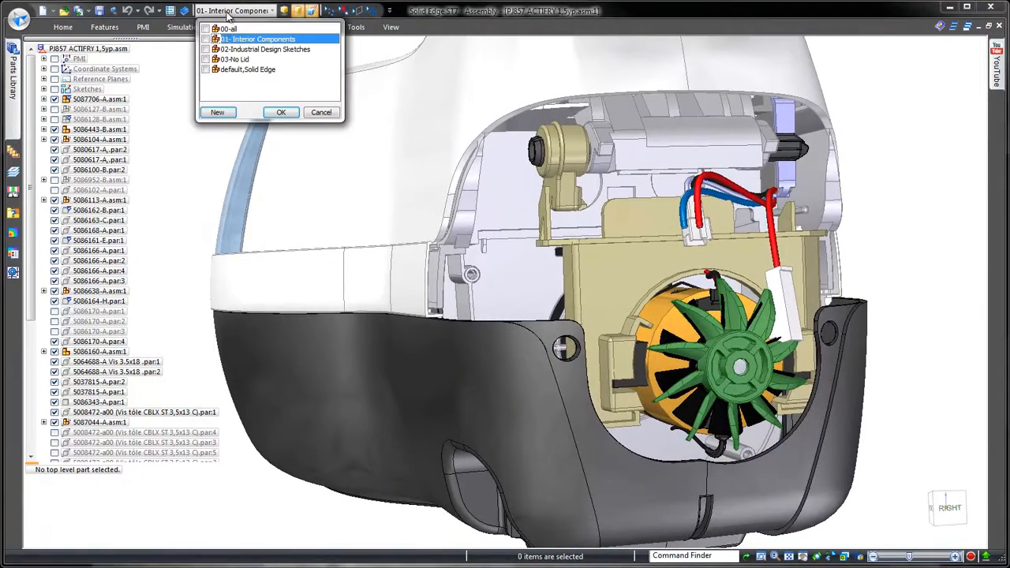
left_click(280, 113)
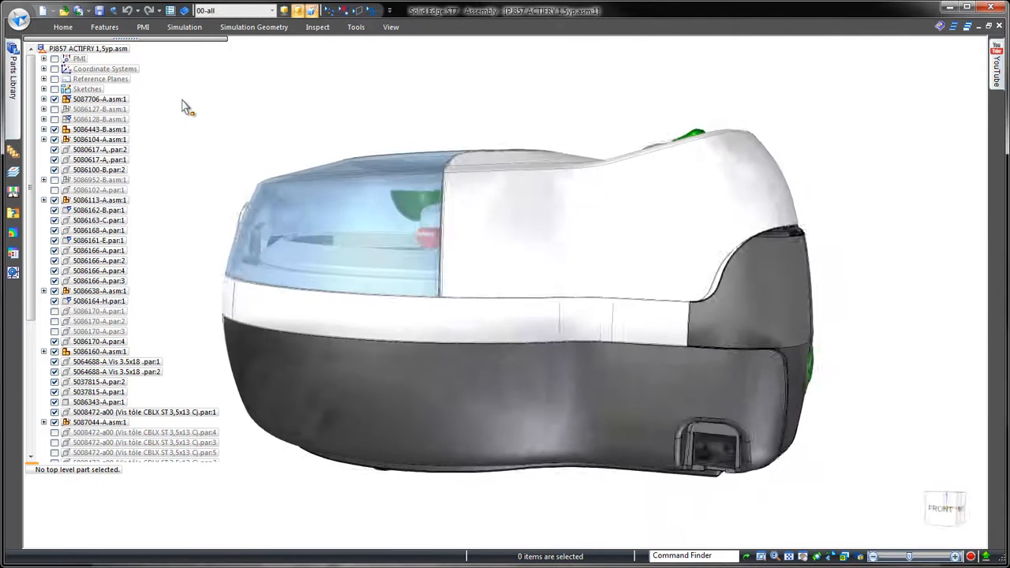
Switch the assembly to the 02-Industrial Design Sketches display configuration
left_click(229, 10)
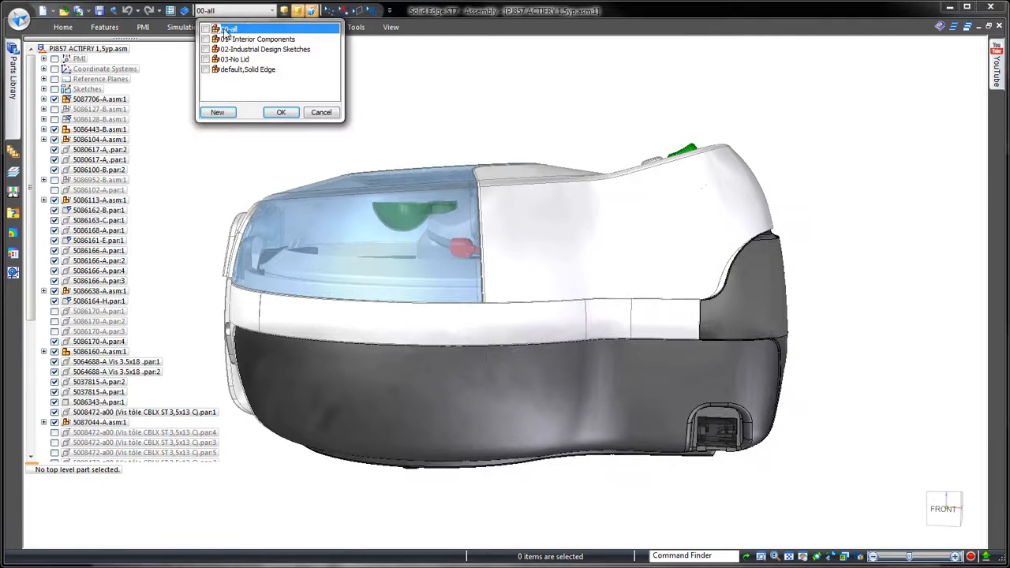
left_click(282, 113)
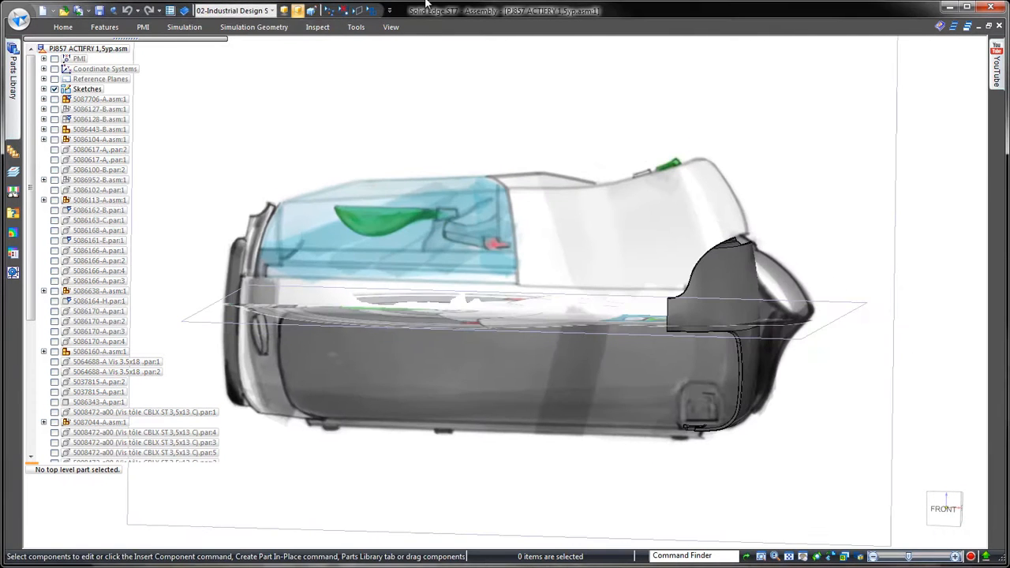
key("ctrl+t")
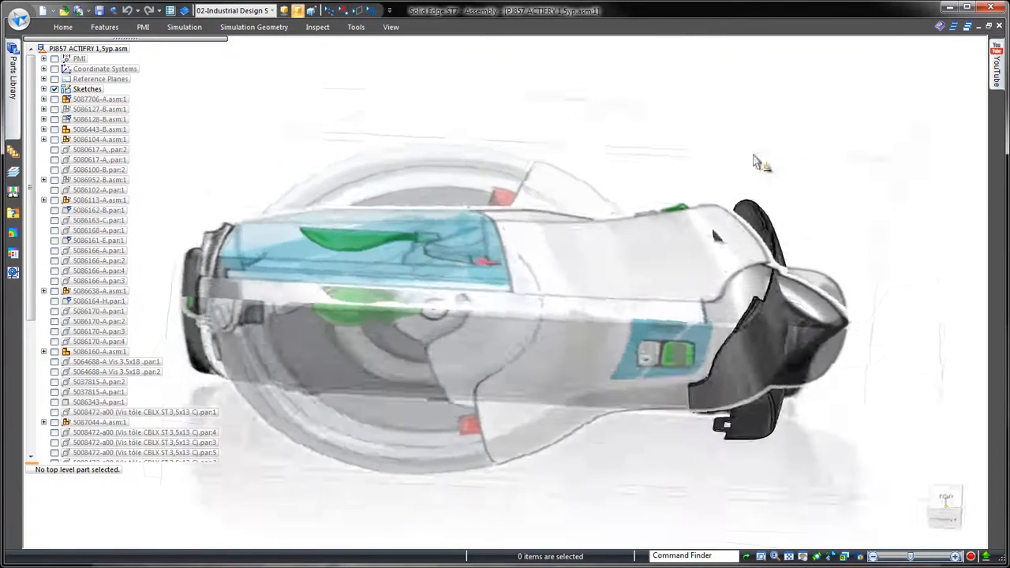
middle_click_drag(757, 156, 761, 284)
Sketch a freehand curve on the part's top plane, tracing half of the rear bulge's outline from the horizontal centreline
right_click(778, 181)
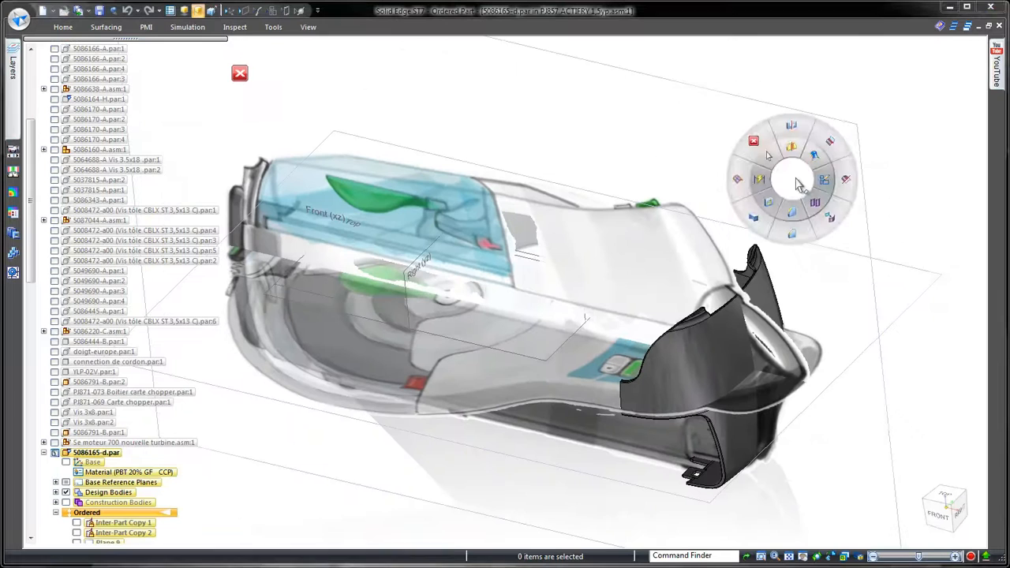
left_click(826, 181)
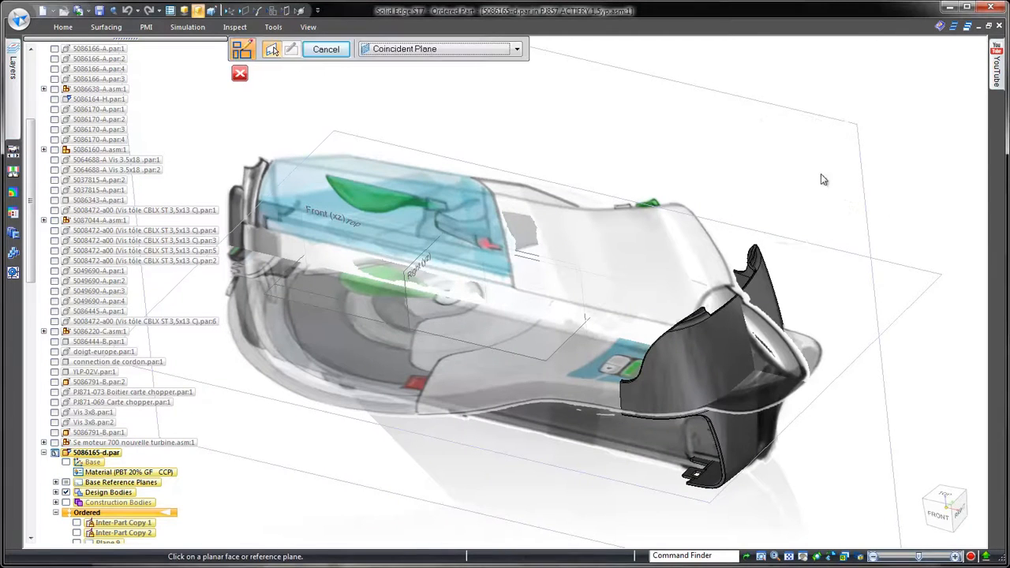
left_click(347, 218)
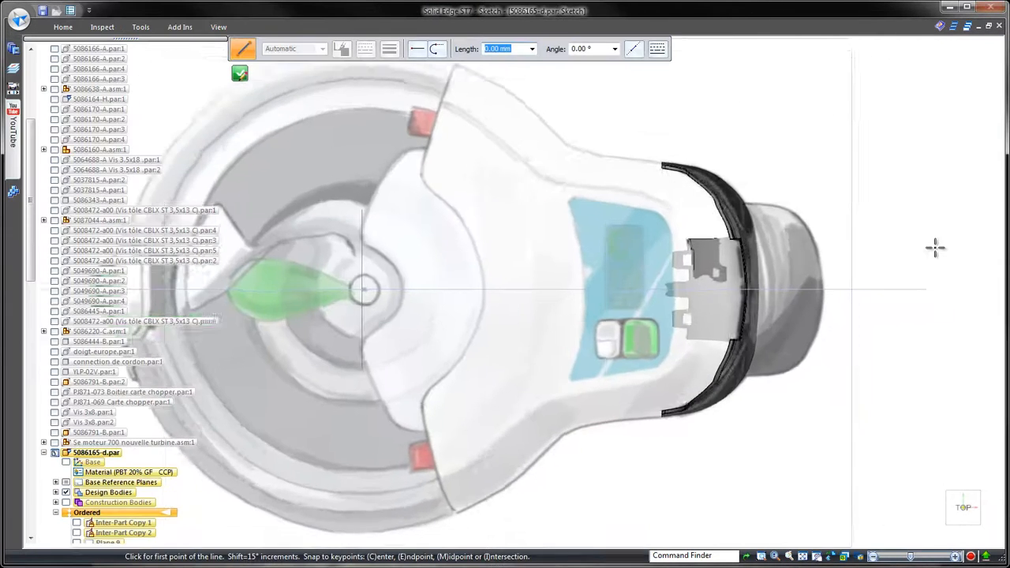
scroll(935, 247, "up", 2)
right_click(904, 304)
left_click(859, 294)
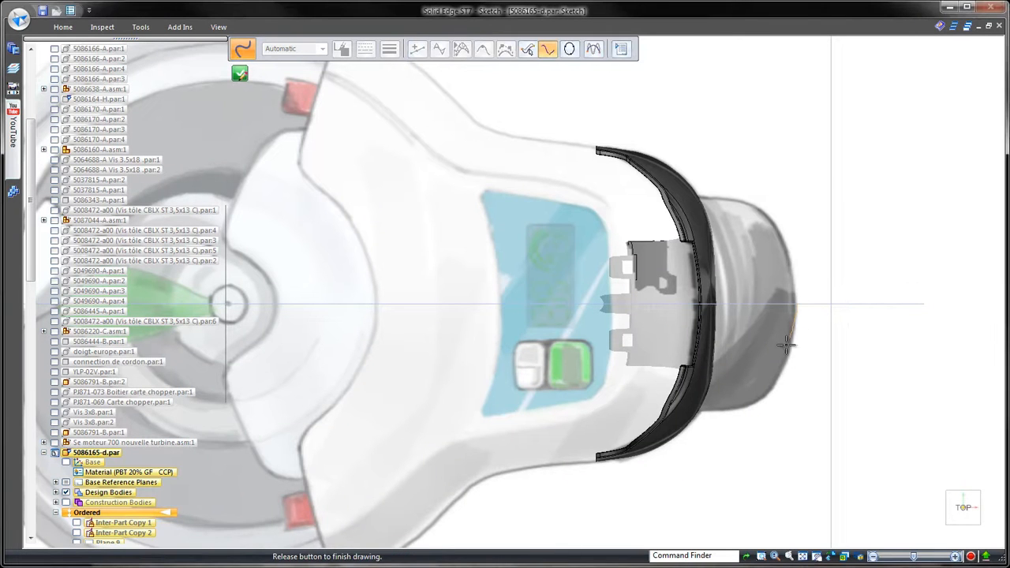
key("Escape")
right_click_drag(806, 417, 809, 387)
key("Escape")
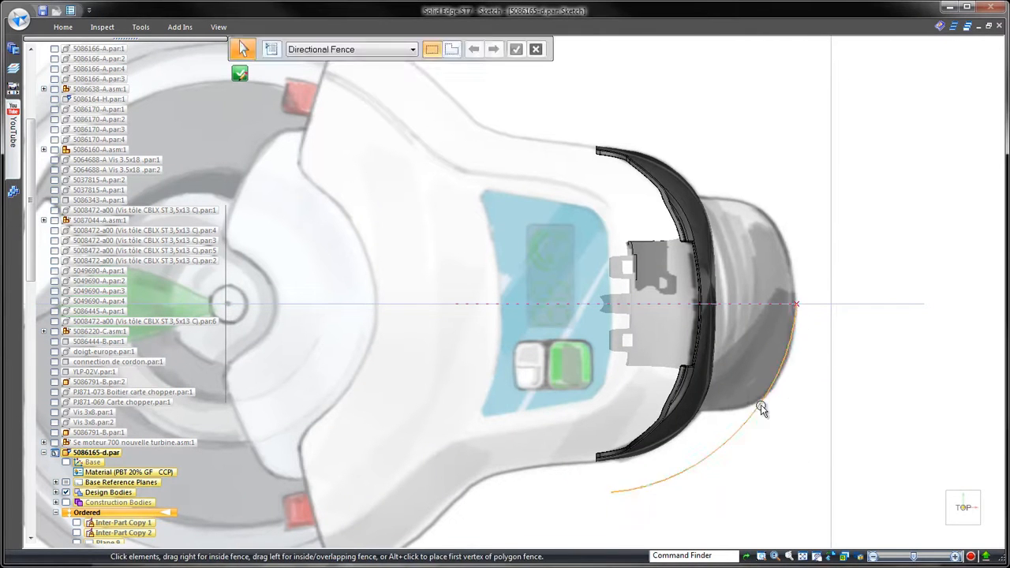
Constrain the traced curve's first control vertex to line up vertically with its endpoint on the horizontal centreline
left_click(762, 410)
left_click(615, 49)
left_click(394, 101)
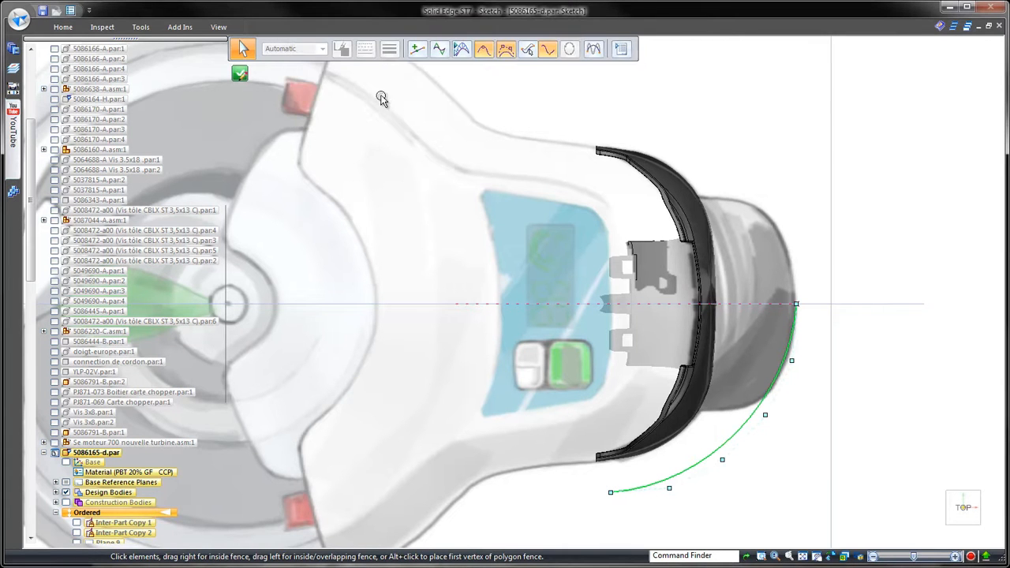
left_click(64, 27)
left_click(316, 60)
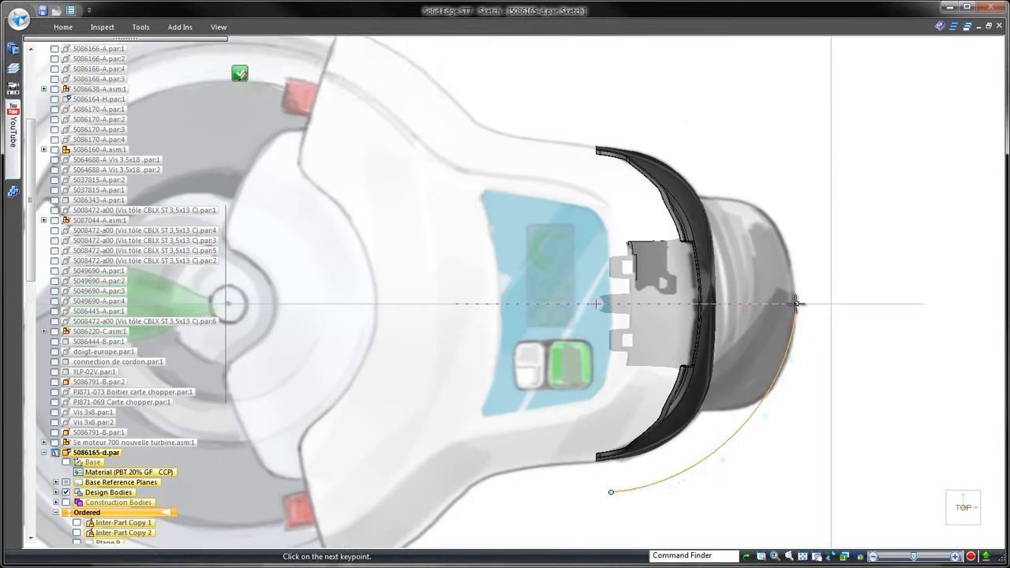
left_click(797, 408)
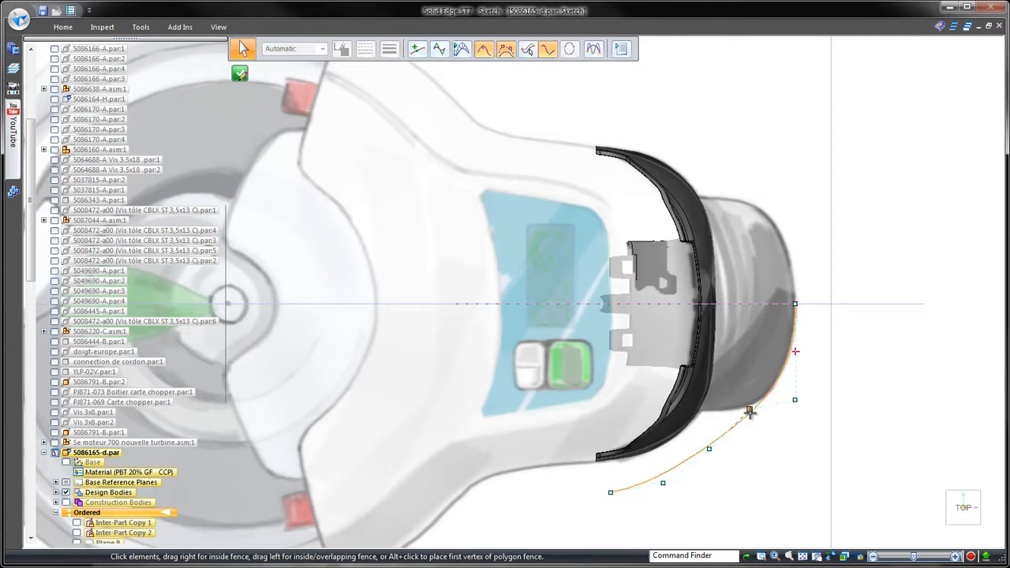
Reshape the curve by moving its control vertex near the bulge's corner to match the image, and close the sketch
left_click_drag(746, 420, 746, 421)
left_click(883, 466)
right_click_drag(885, 467, 849, 429)
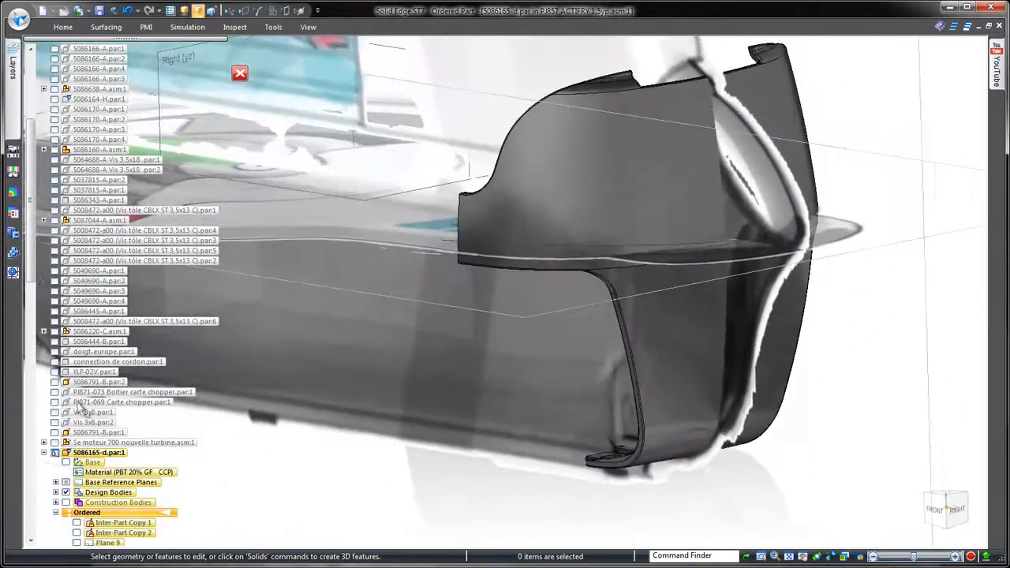
Show the Upper Sketch and Lower Sketch of the part
scroll(23, 454, "down", 10)
scroll(23, 454, "down", 8)
left_click(88, 523)
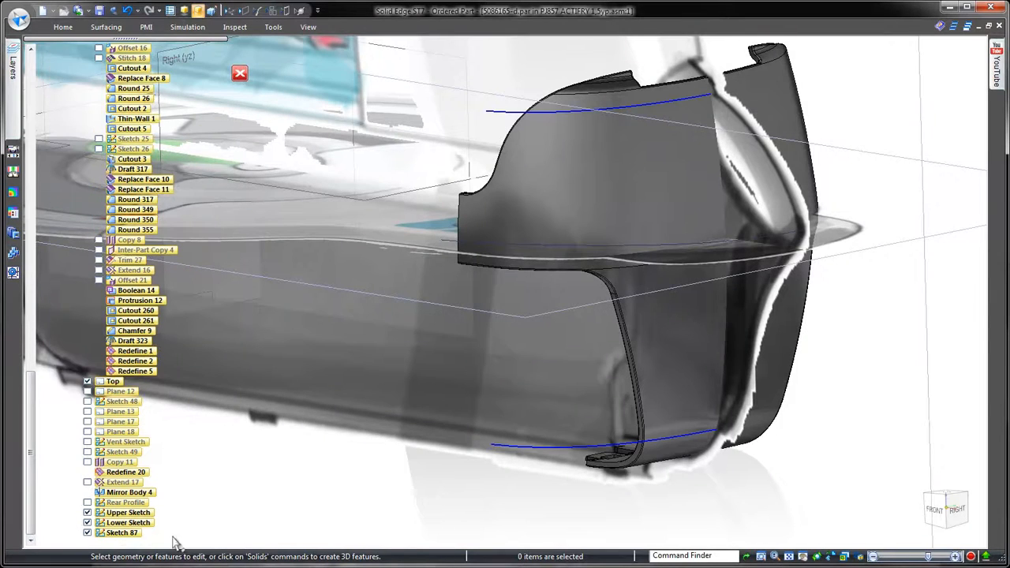
Sketch a curve on the front plane, tracing the rear bulge's side profile between the upper and lower sketches
right_click_drag(411, 476, 444, 479)
left_click(445, 478)
left_click(327, 191)
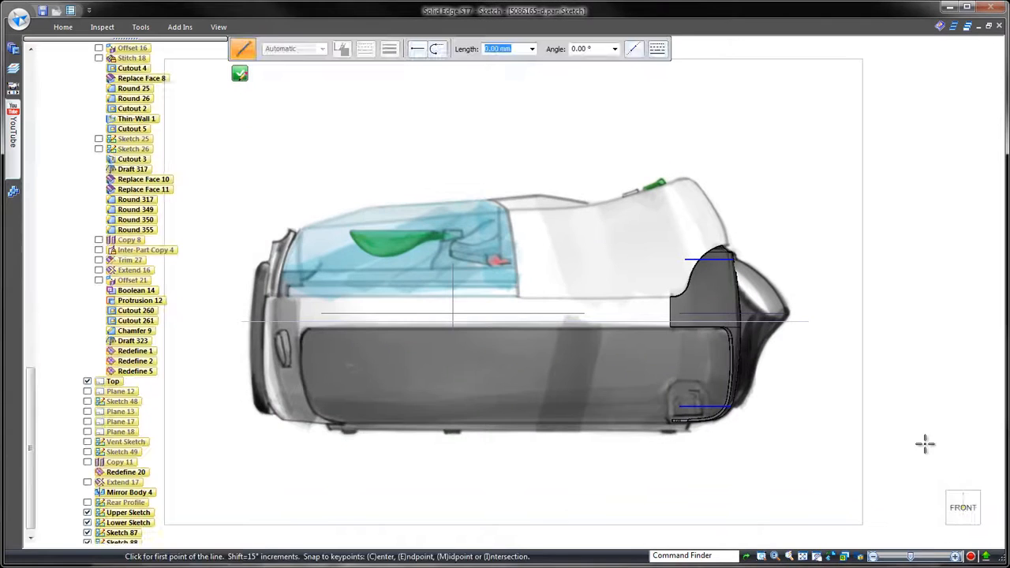
scroll(900, 437, "up", 5)
right_click(879, 394)
left_click(862, 366)
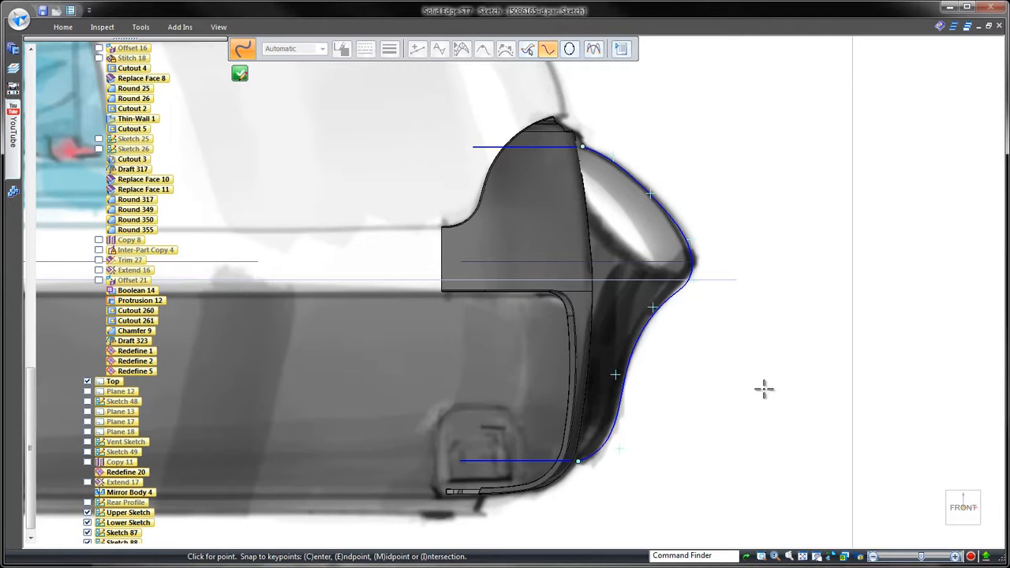
key("Escape")
Connect the profile curve's two endpoints to the rear ends of the upper and lower sketch curves
scroll(727, 117, "up", 5)
left_click(610, 209)
scroll(839, 276, "down", 8, "ctrl")
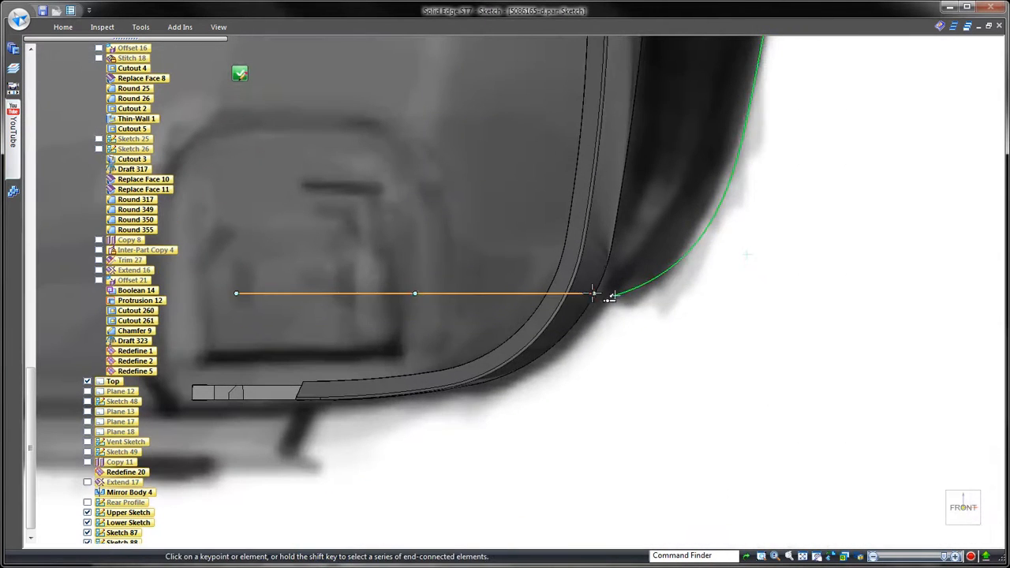
left_click(593, 294)
scroll(734, 365, "down", 5)
key("Escape")
Reshape the lower part of the profile curve with its control vertices to follow the image, and close the sketch
left_click(636, 185)
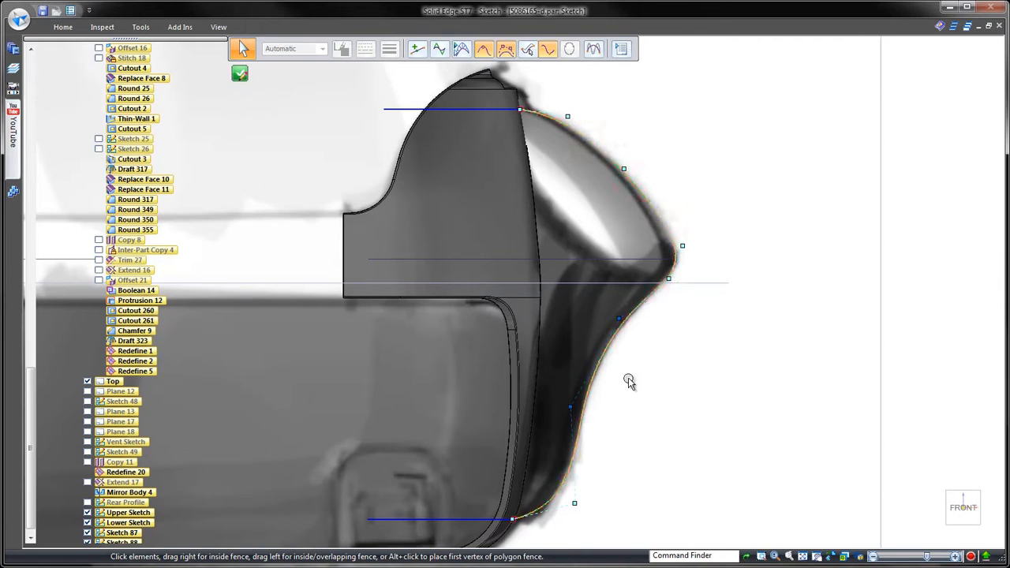
scroll(569, 402, "down", 2)
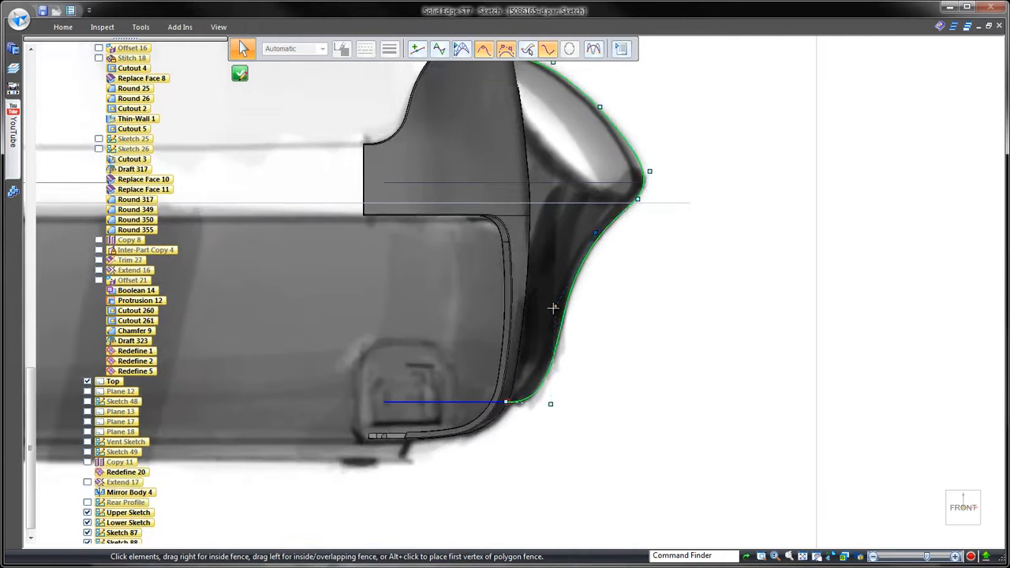
left_click_drag(555, 312, 557, 310)
left_click(647, 338)
scroll(742, 300, "down", 6)
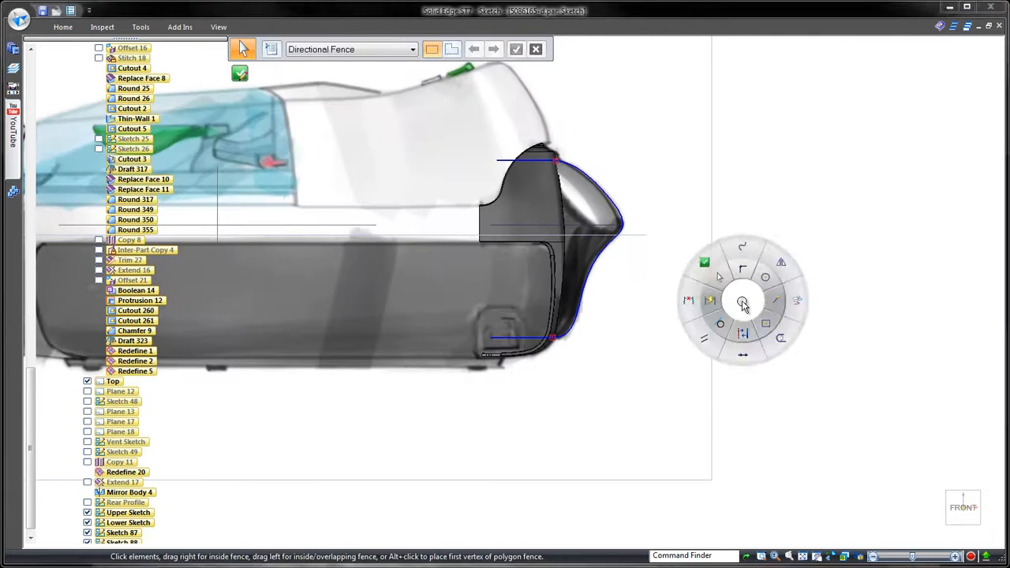
right_click_drag(742, 300, 732, 279)
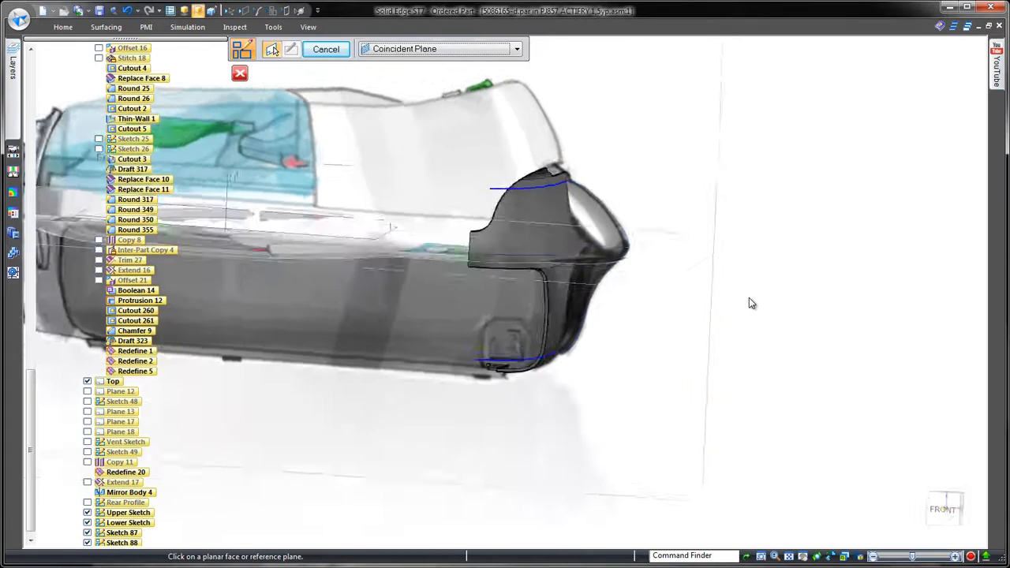
Insert a BlueDot linking the top-plane curve with the side profile curve at the bulge's tip
scroll(756, 351, "up", 7)
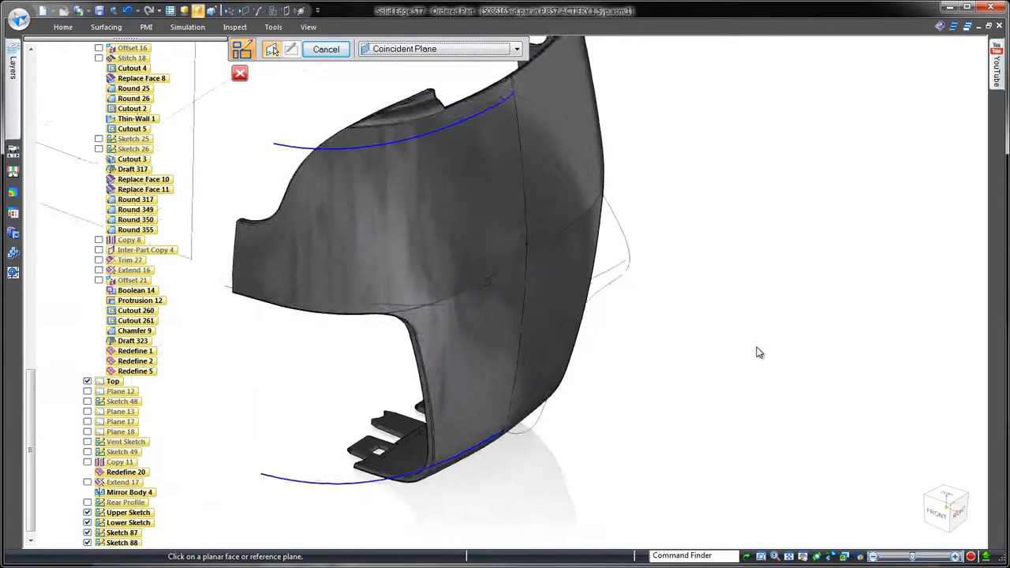
left_click(106, 28)
left_click(622, 71)
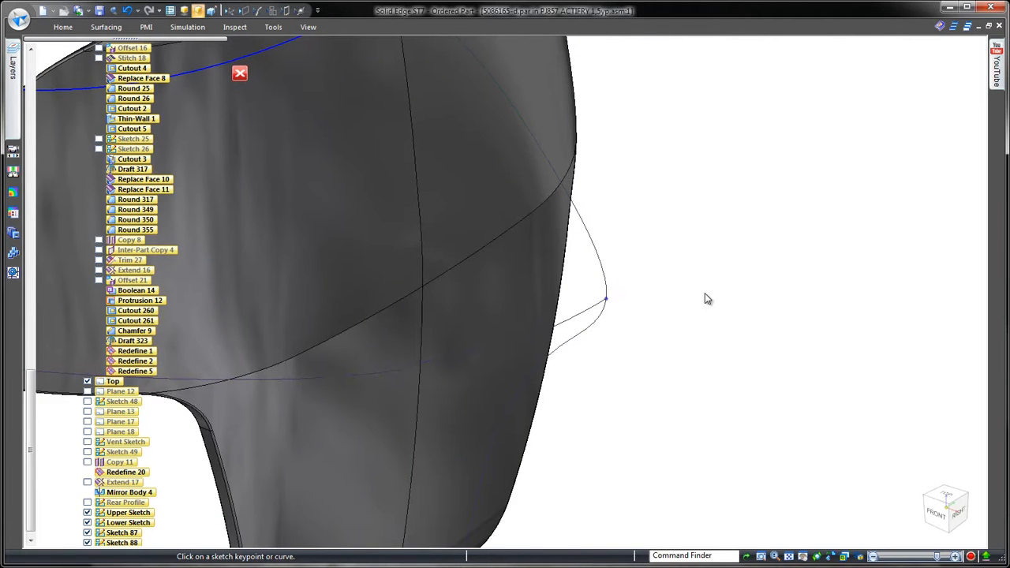
key("Escape")
Create an extruded surface about 39 mm deep from the side profile curve
key("ctrl+i")
left_click(106, 29)
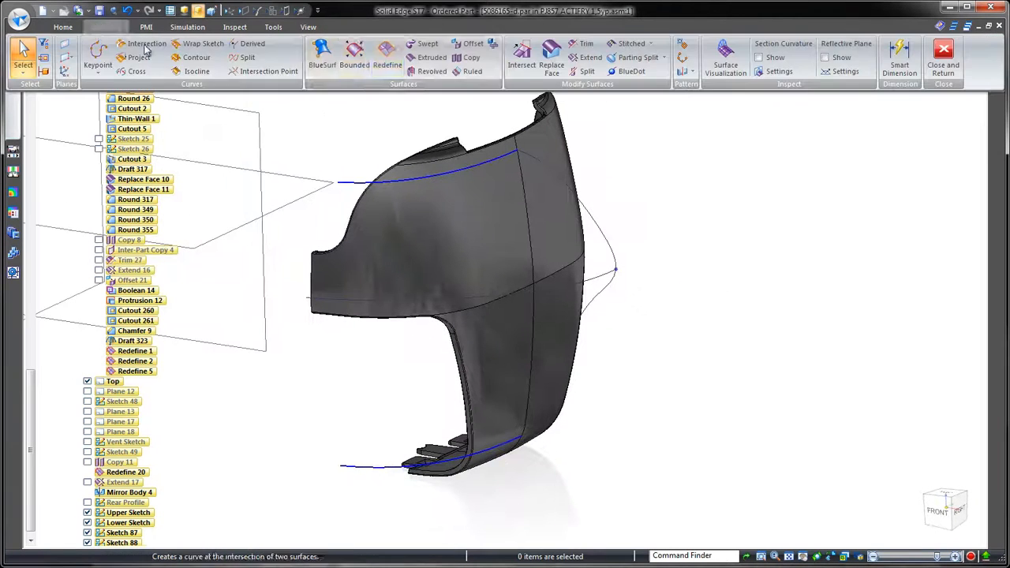
left_click(412, 59)
left_click(601, 211)
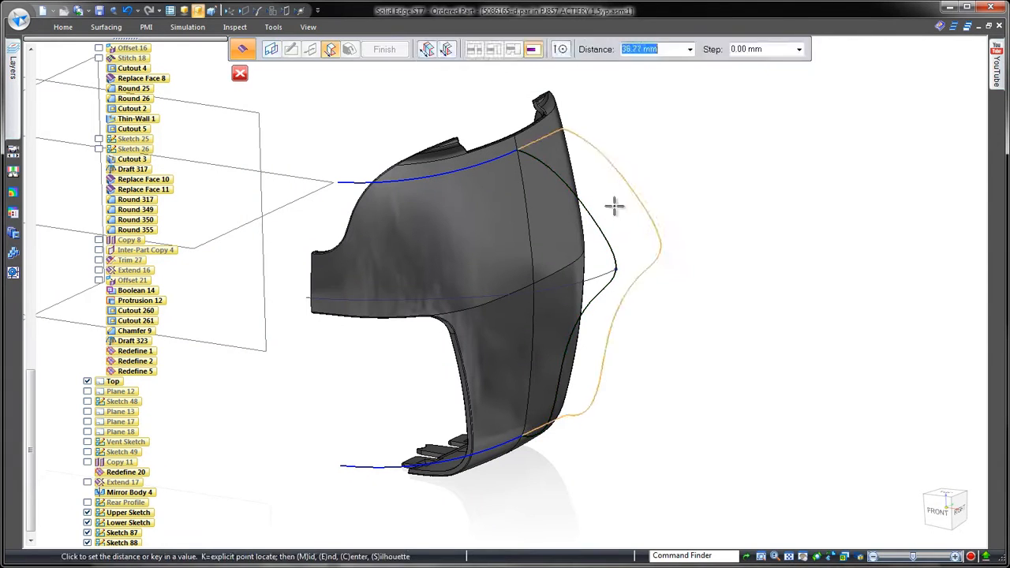
left_click(611, 207)
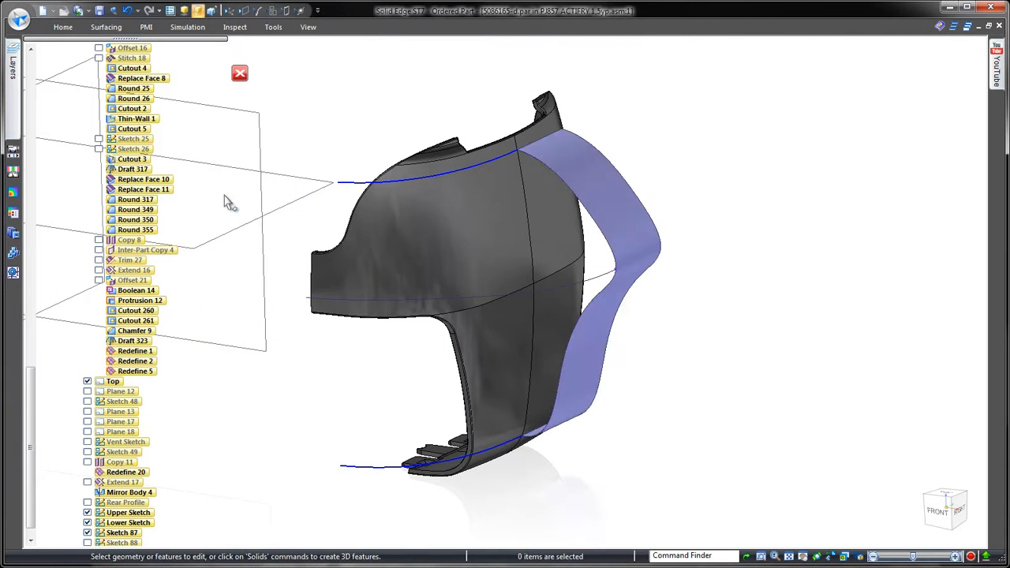
Start a BlueSurf with the upper, middle and lower sketch curves as its cross sections
middle_click_drag(467, 74, 427, 117)
right_click_drag(425, 117, 435, 110)
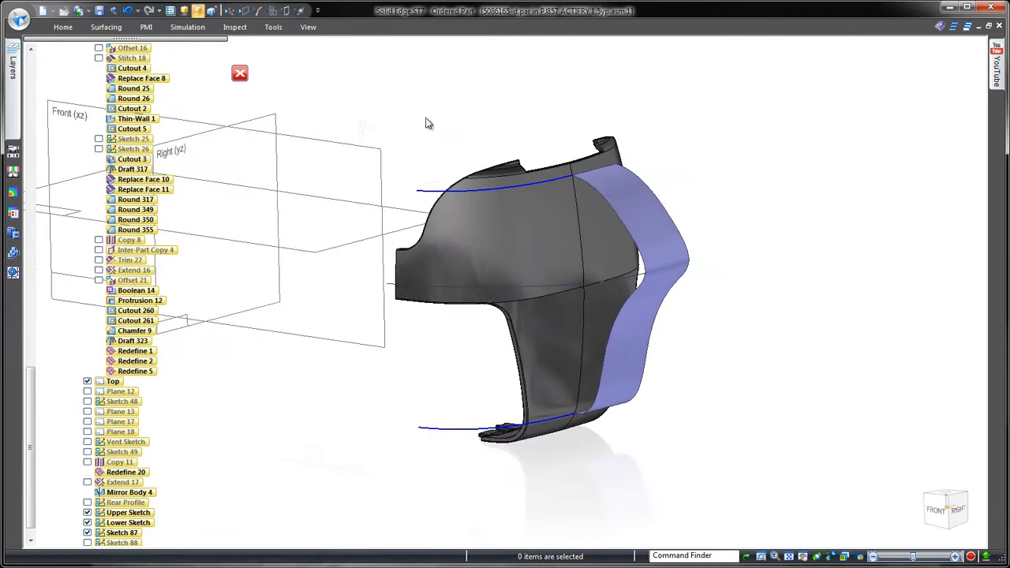
left_click(425, 149)
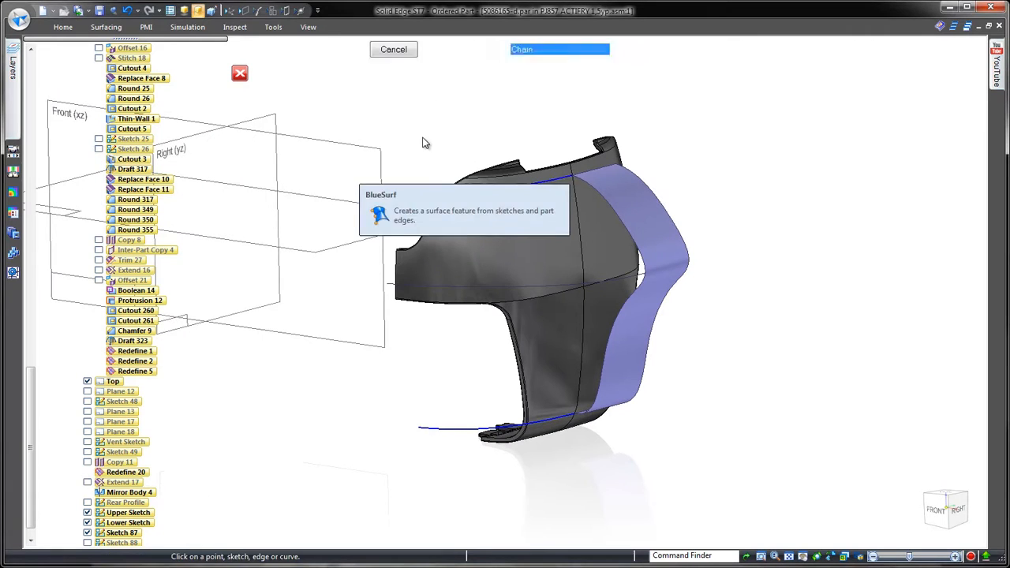
right_click(403, 310)
left_click(431, 431)
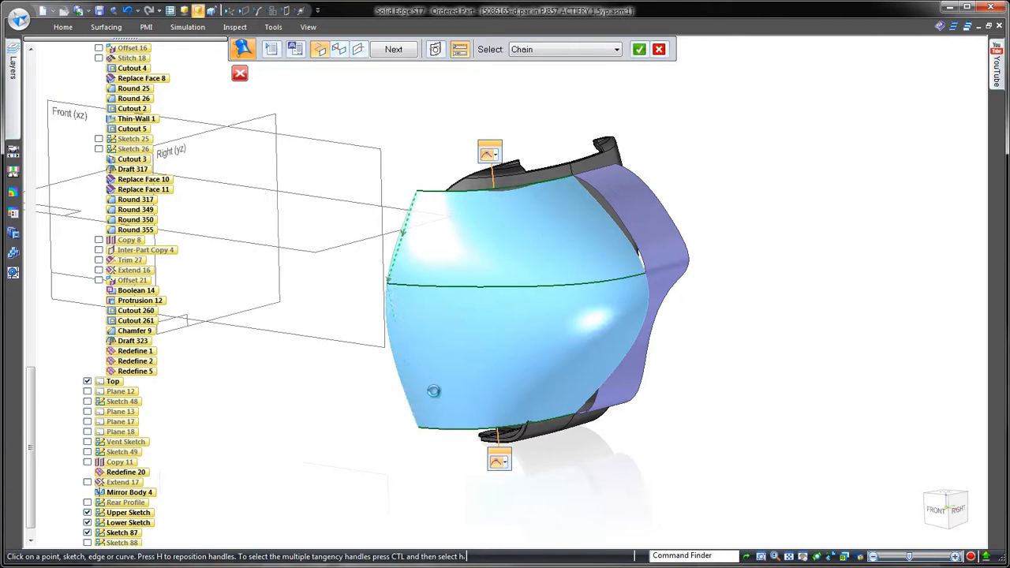
Add the extruded surface's profile edge as the BlueSurf's guide curve and finish the surface
left_click(340, 49)
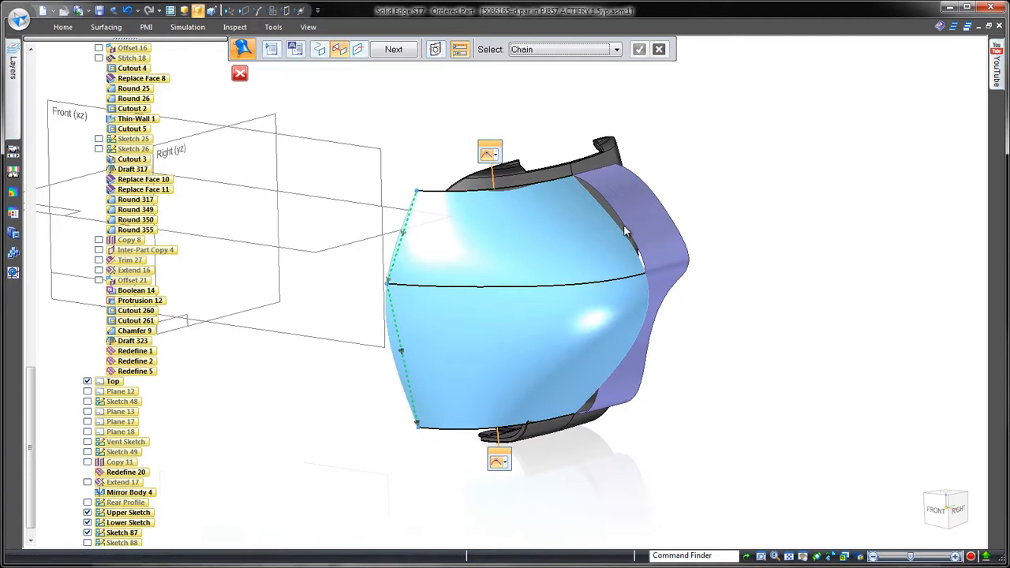
left_click(626, 230)
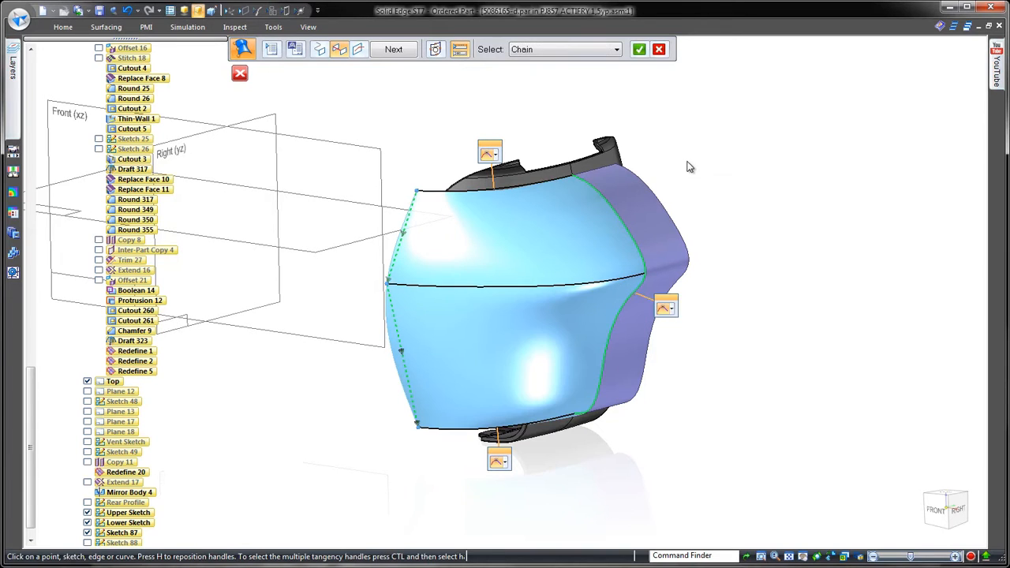
right_click(731, 338)
right_click(732, 337)
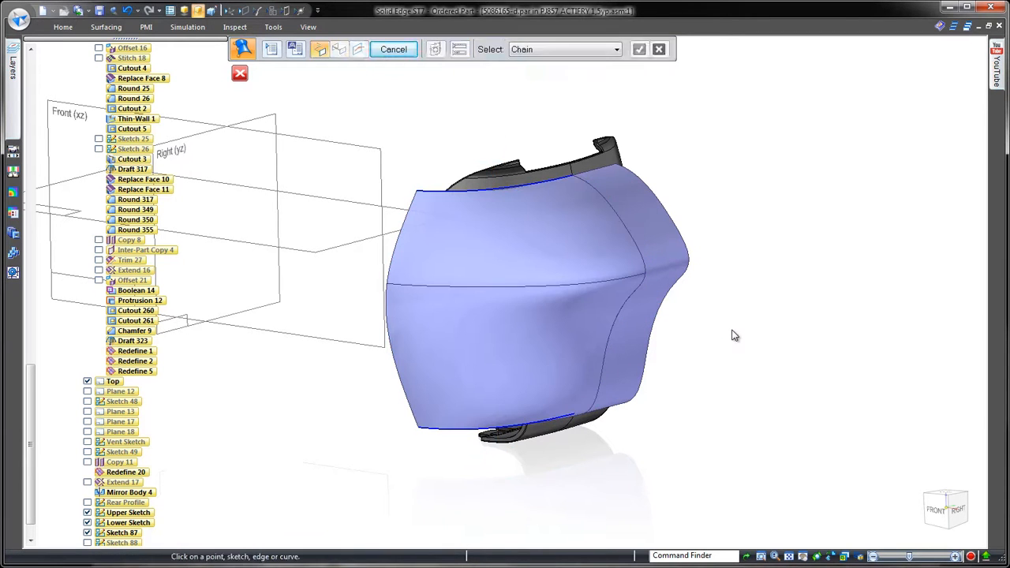
key("Escape")
Hide the extruded surface beside the new BlueSurf
left_click(673, 272)
right_click(755, 282)
left_click(796, 481)
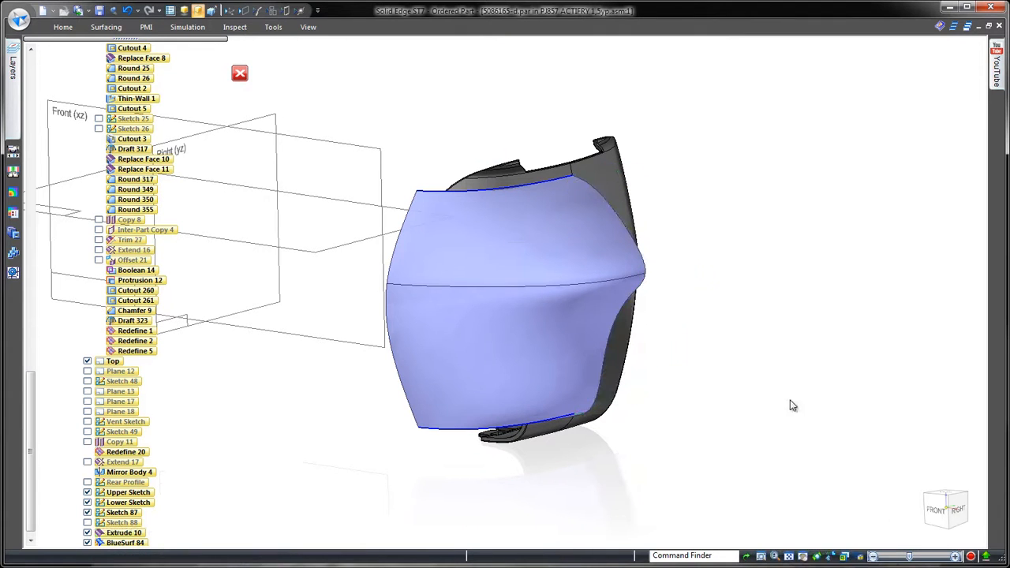
Preview the BlueSurf's mirrored half with a reflective plane
left_click(235, 27)
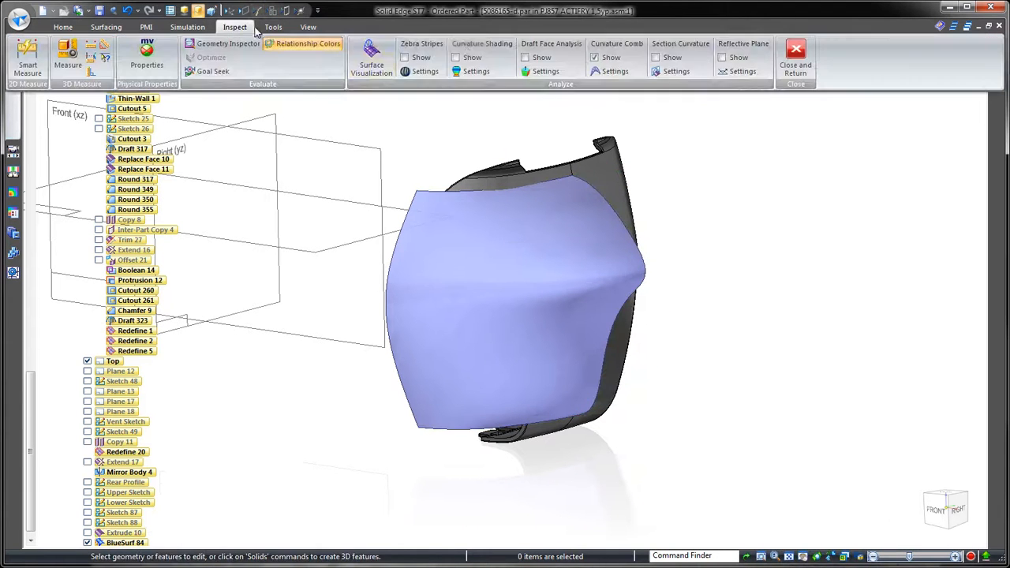
left_click(720, 58)
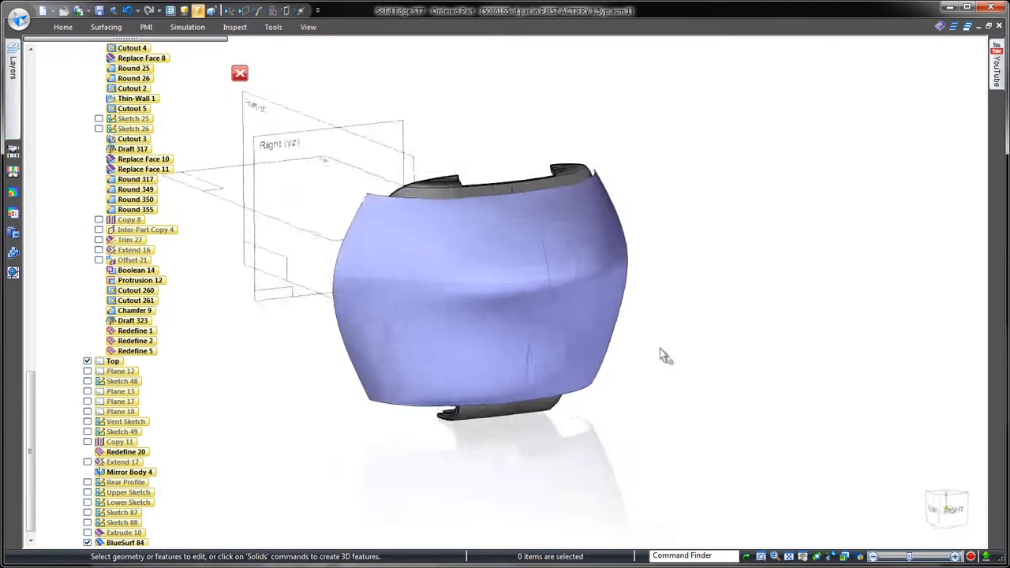
Show the Rear Profile sketch and project its closed outline curve onto the BlueSurf
left_click(87, 482)
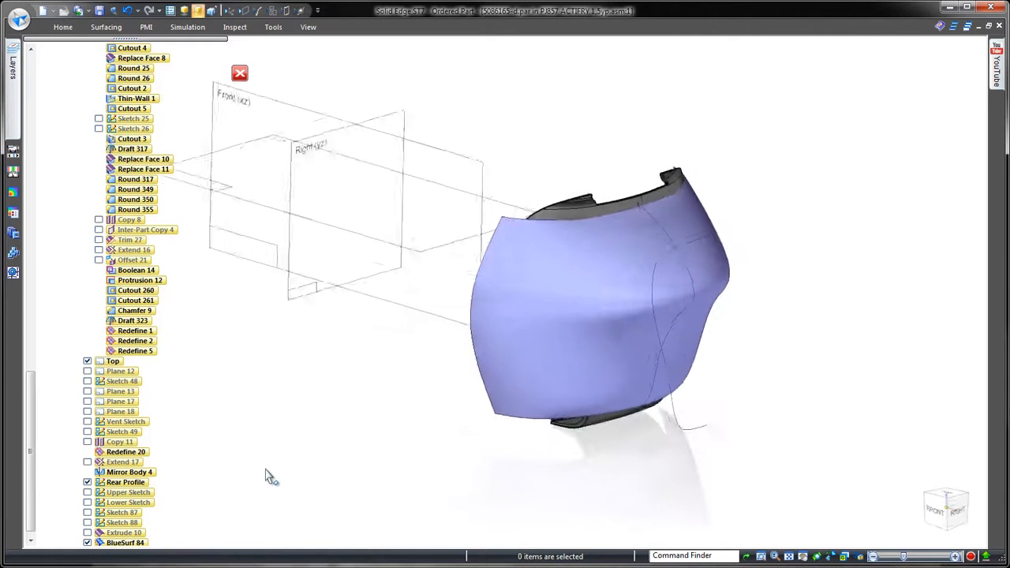
middle_click_drag(268, 480, 249, 475)
left_click(106, 27)
left_click(143, 62)
left_click(681, 431)
right_click(682, 431)
left_click(491, 404)
right_click(474, 415)
left_click(425, 424)
right_click(423, 418)
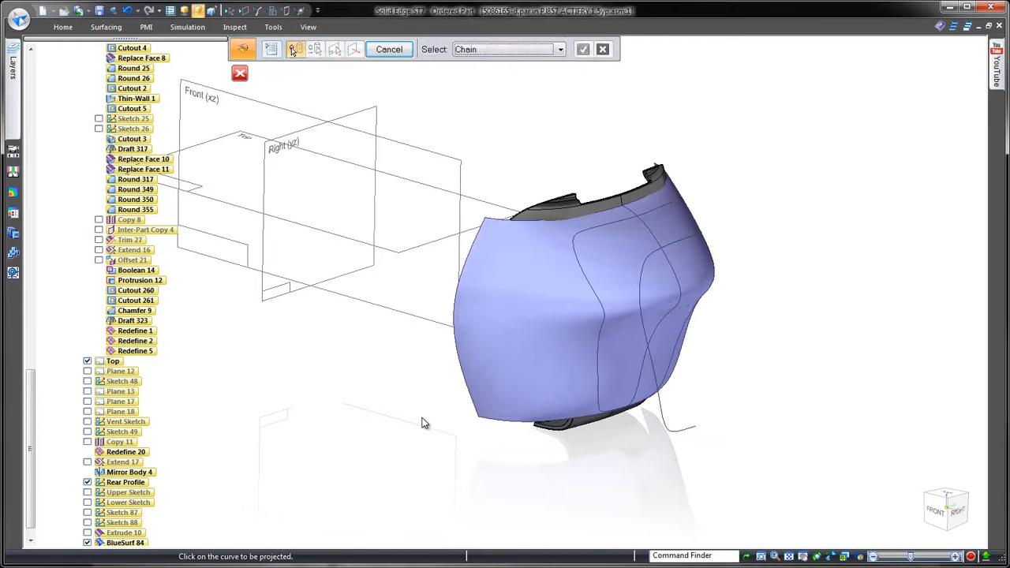
right_click(421, 424)
Trim the BlueSurf to the projected outline, keeping the inner area, and hide the sketch and projected curve
left_click(469, 418)
left_click(514, 398)
right_click(522, 431)
left_click(505, 398)
right_click(420, 404)
right_click(420, 405)
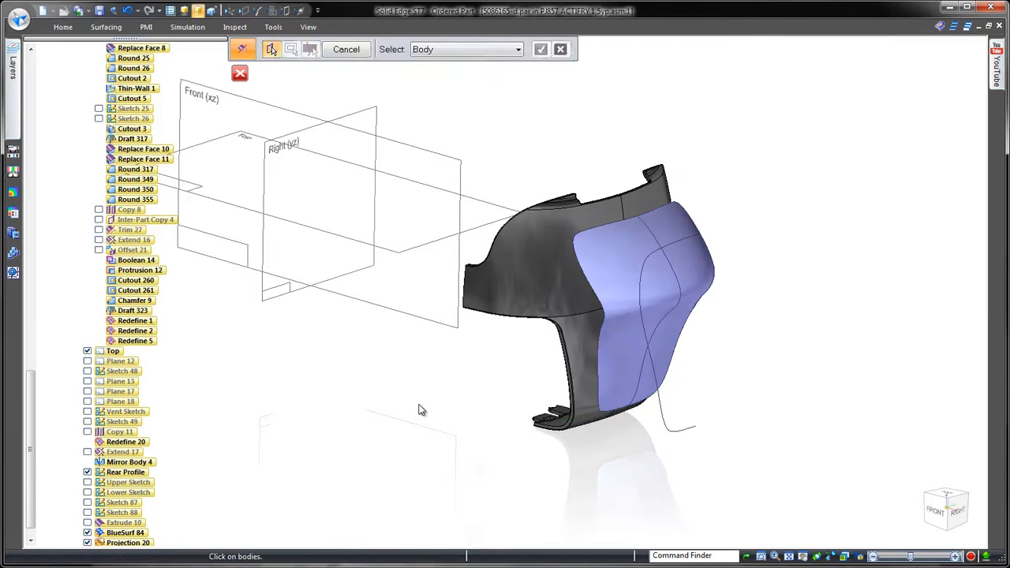
key("Escape")
left_click(260, 16)
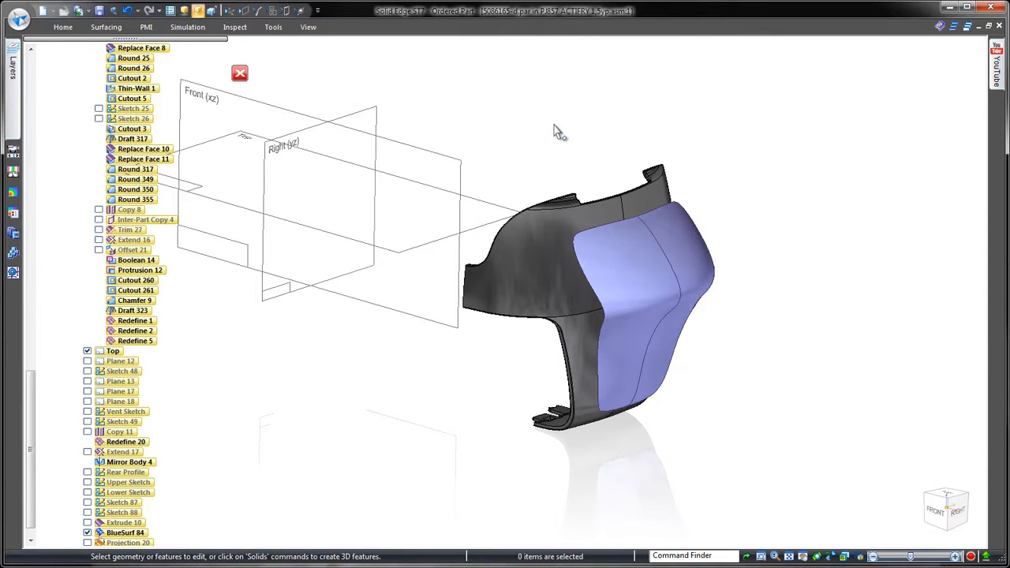
Mirror the trimmed surface and stitch the two halves into one surface
left_click(106, 26)
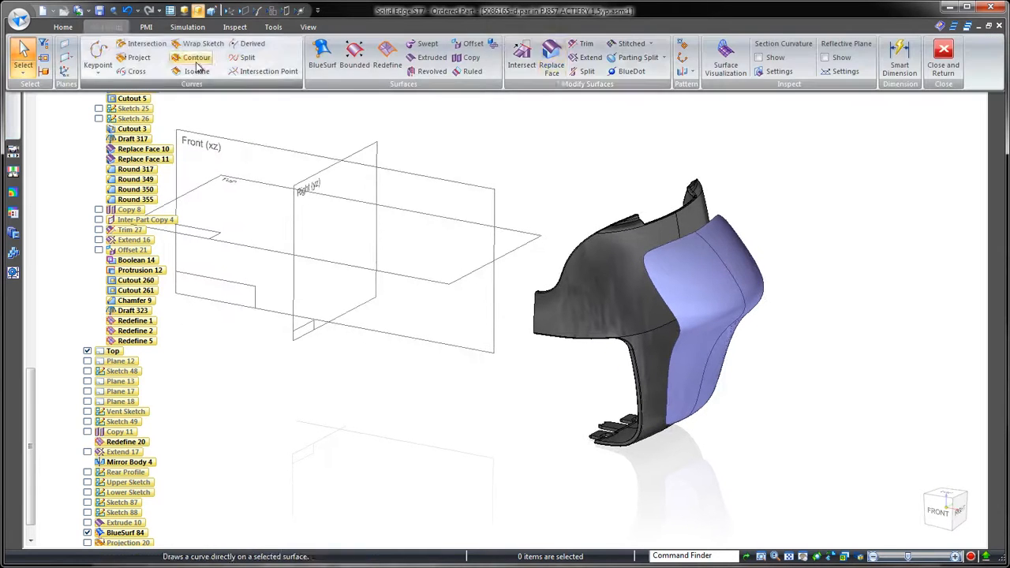
left_click(631, 41)
left_click(703, 251)
left_click(730, 253)
right_click(771, 200)
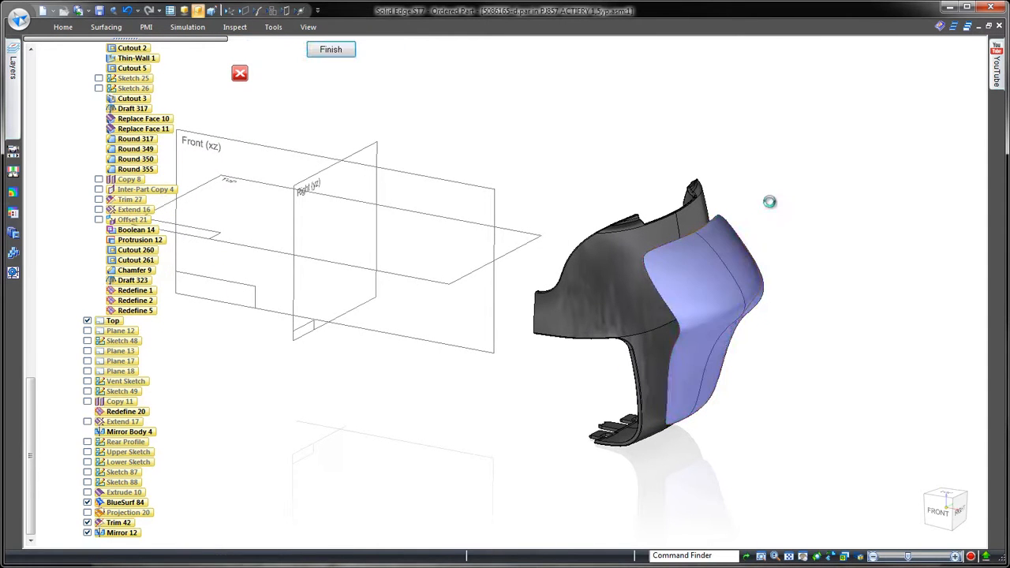
right_click(770, 200)
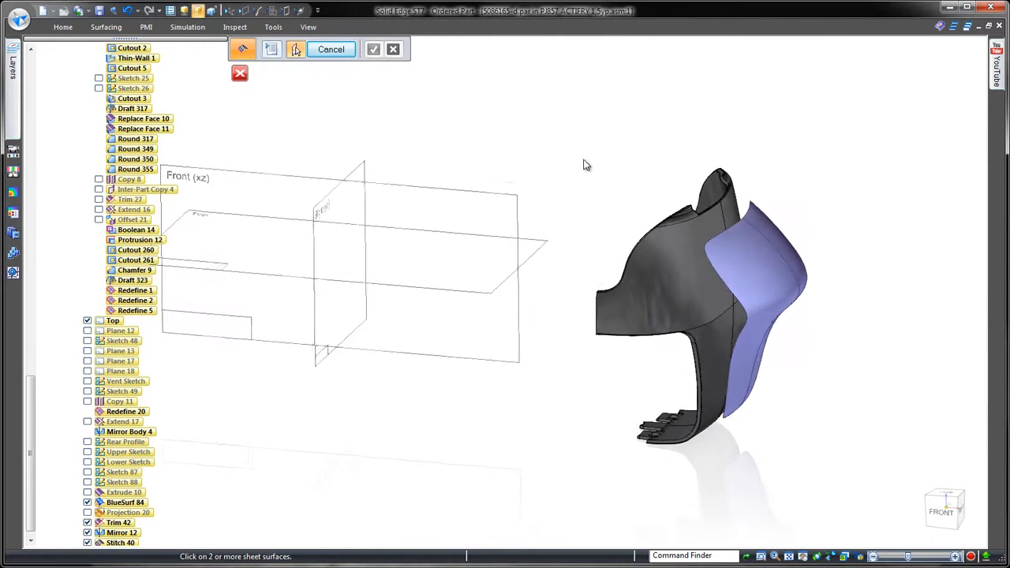
Create a ruled surface from the stitched surface's outer edge chain toward the cover, referenced to the Right (yz) plane
right_click(582, 159)
left_click(613, 119)
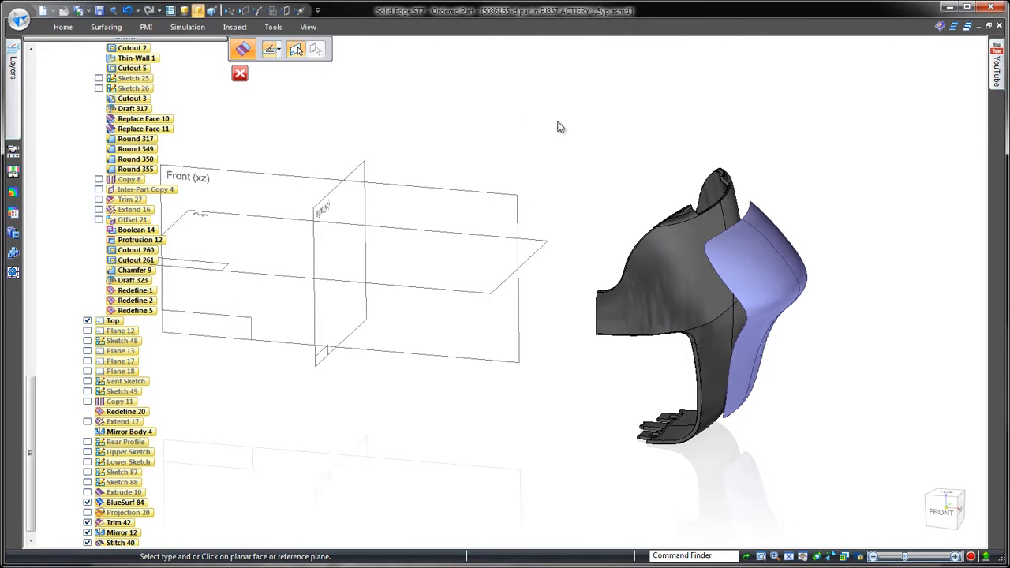
left_click(363, 174)
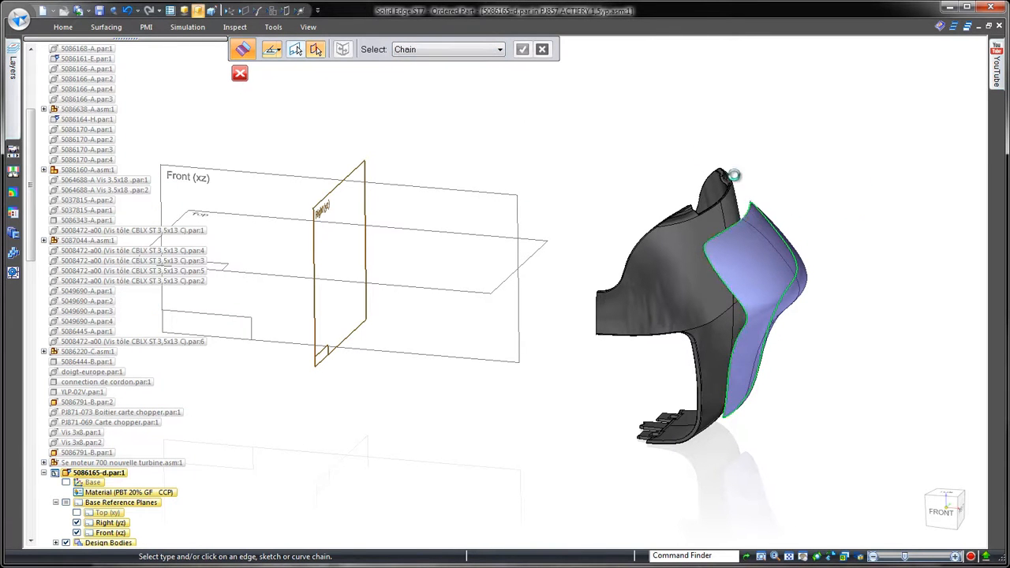
left_click(748, 211)
middle_click_drag(616, 143, 525, 140)
right_click(556, 142)
Round between the front surface and the ruled side surface using a surface blend with constant-width shape
right_click_drag(539, 124, 517, 152)
left_click(272, 50)
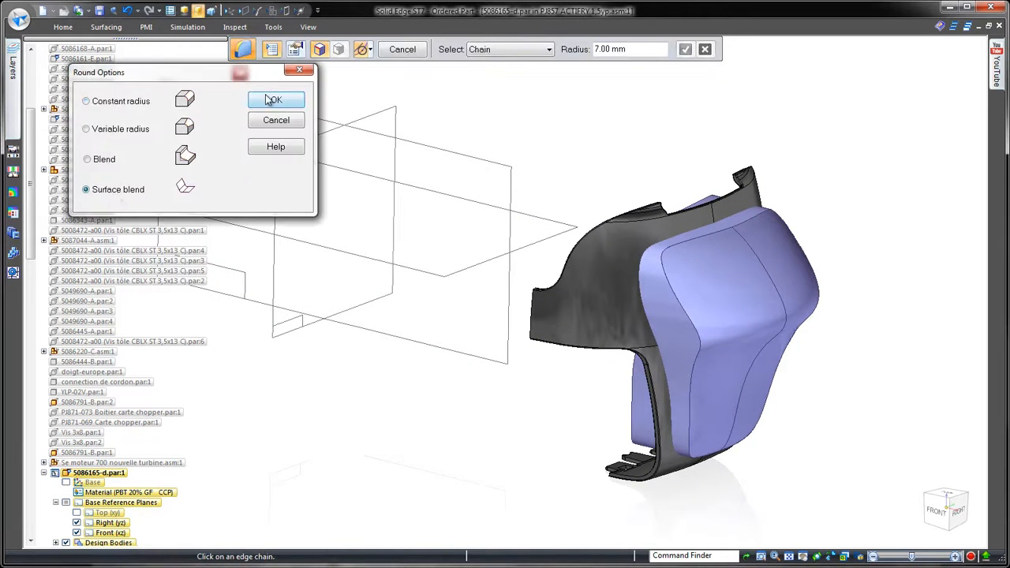
left_click(276, 100)
left_click(479, 58)
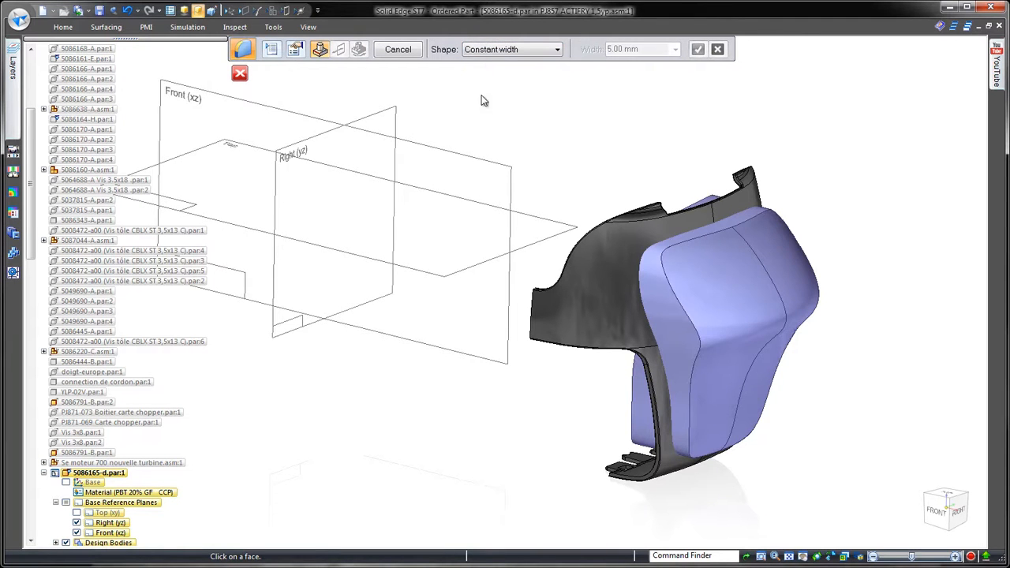
left_click(695, 307)
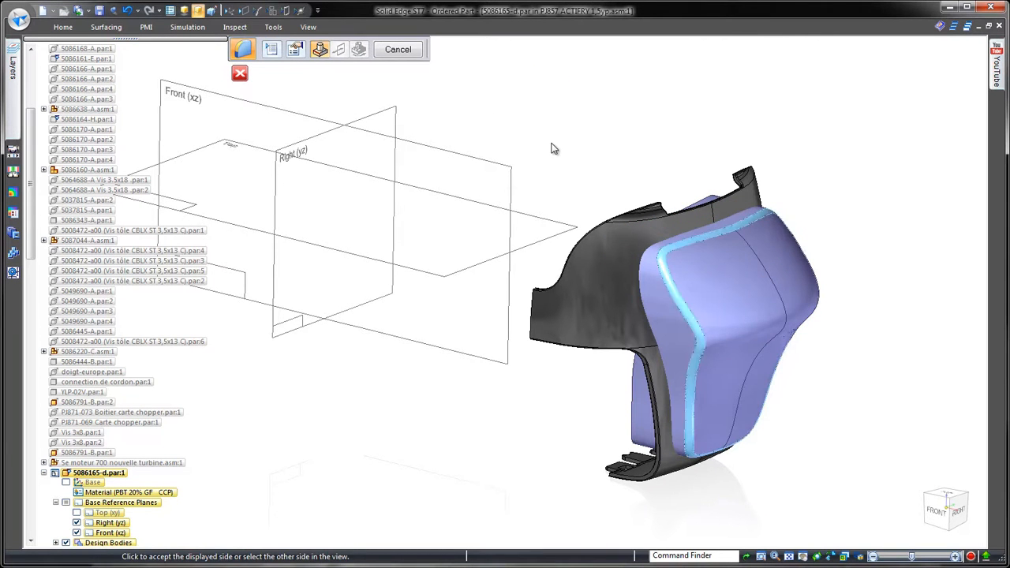
left_click(575, 144)
key("Escape")
Cap the open back of the bulge with a bounded surface and stitch all surfaces into a closed body
middle_click_drag(565, 142, 491, 118)
left_click(106, 28)
left_click(397, 60)
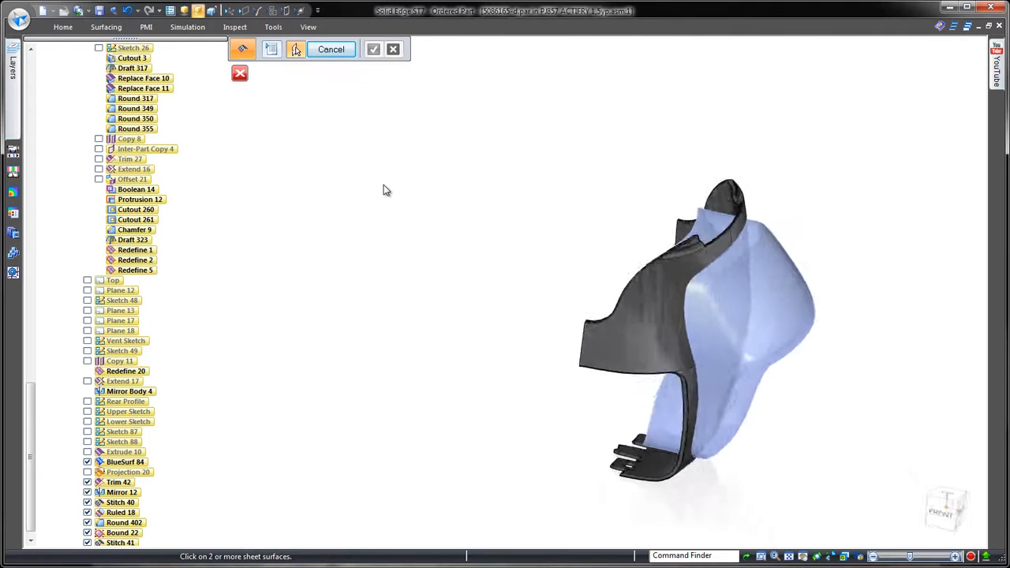
Emboss the rear cover with the stitched bulge body, using 0 mm clearance and 2.5 mm thickness
left_click(63, 27)
left_click(458, 73)
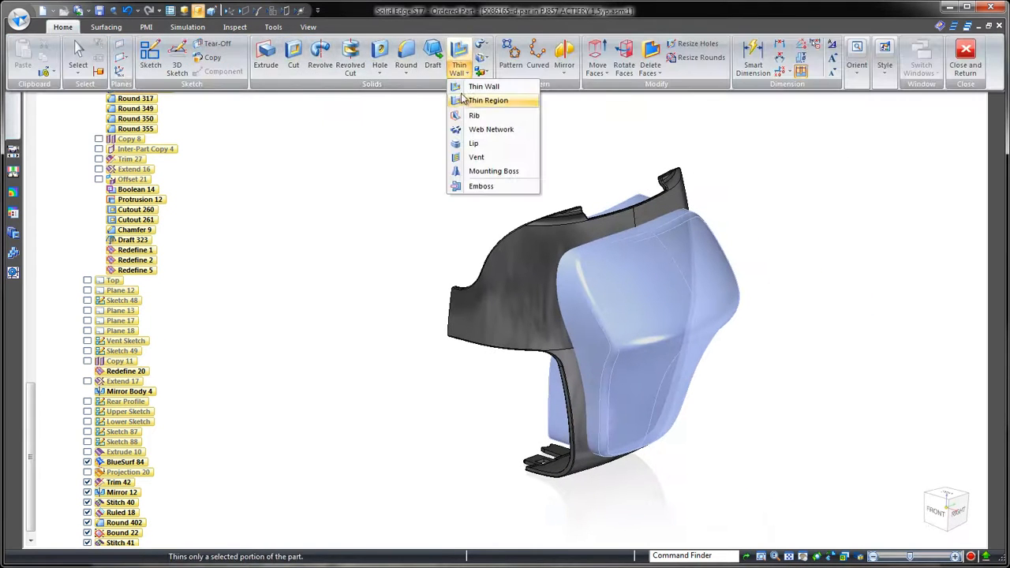
left_click(472, 187)
left_click(661, 217)
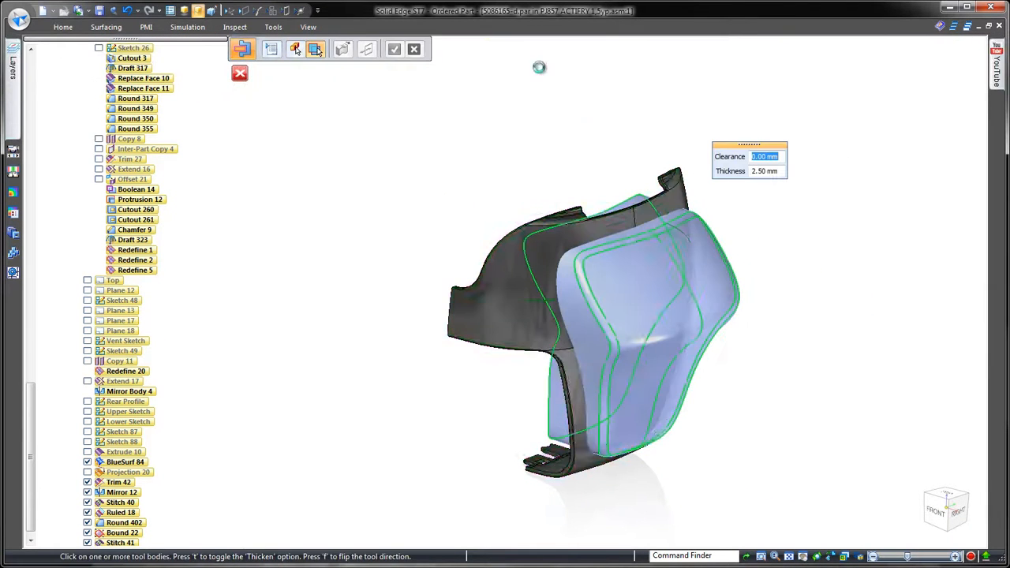
Round the outer edge chain where the bulge meets the cover with a 5 mm radius
right_click(377, 187)
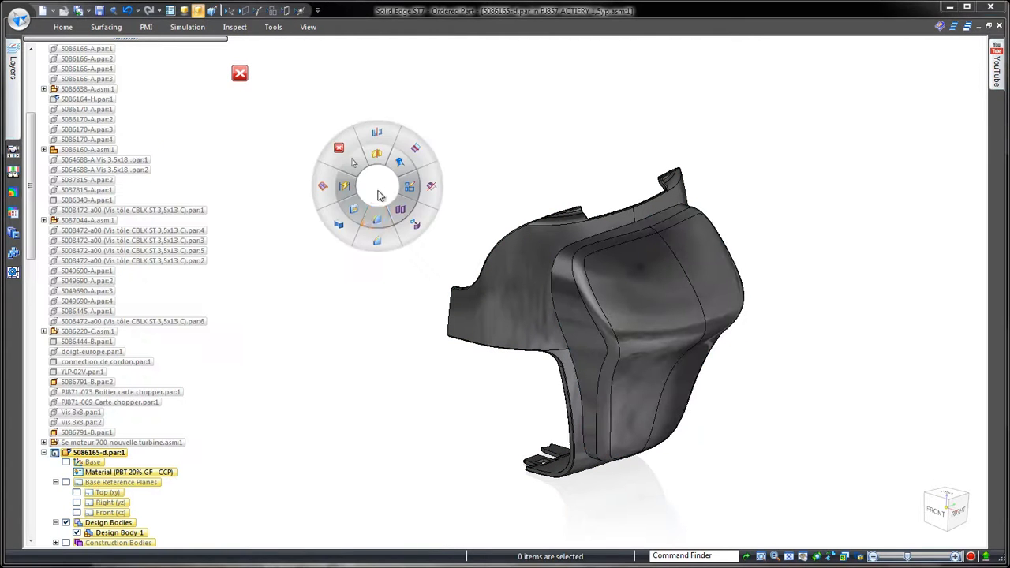
left_click(377, 223)
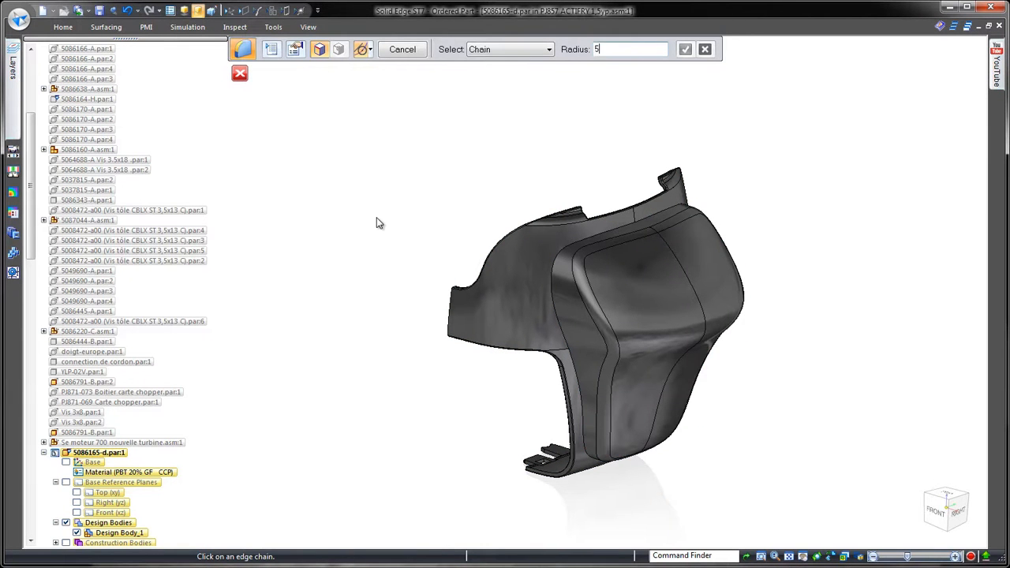
type("5")
key("Return")
left_click(645, 219)
left_click(605, 254)
right_click(720, 339)
right_click(722, 340)
right_click(725, 345)
Round the remaining edge chain around the embossed bulge where it joins the cover
middle_click_drag(726, 345, 812, 345)
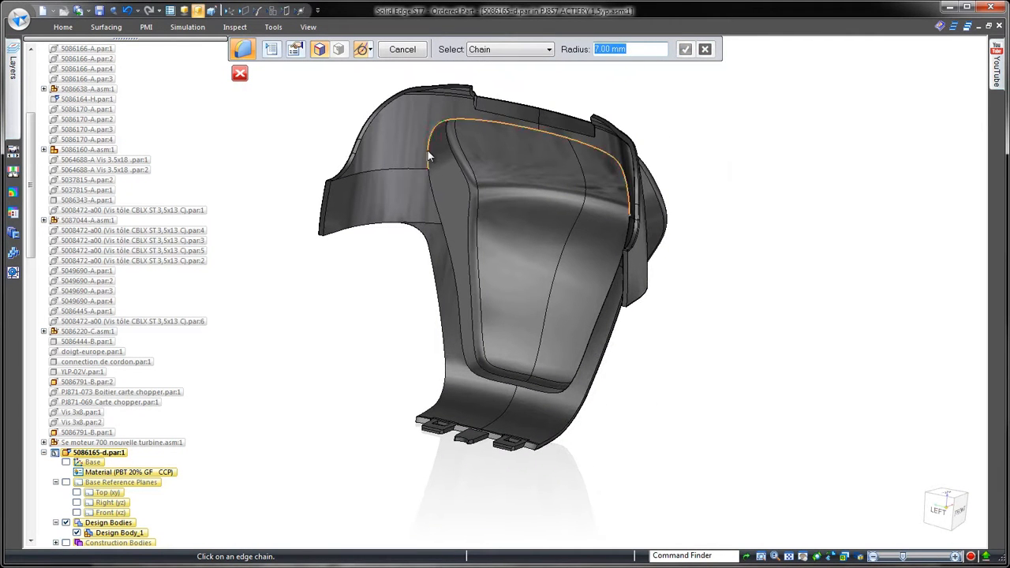
left_click(530, 389)
middle_click_drag(530, 389, 516, 271)
key("Escape")
mouse_move(689, 340)
middle_mouse_down()
mouse_move(716, 382)
mouse_move(711, 397)
middle_mouse_up()
scroll(711, 397, "up", 3)
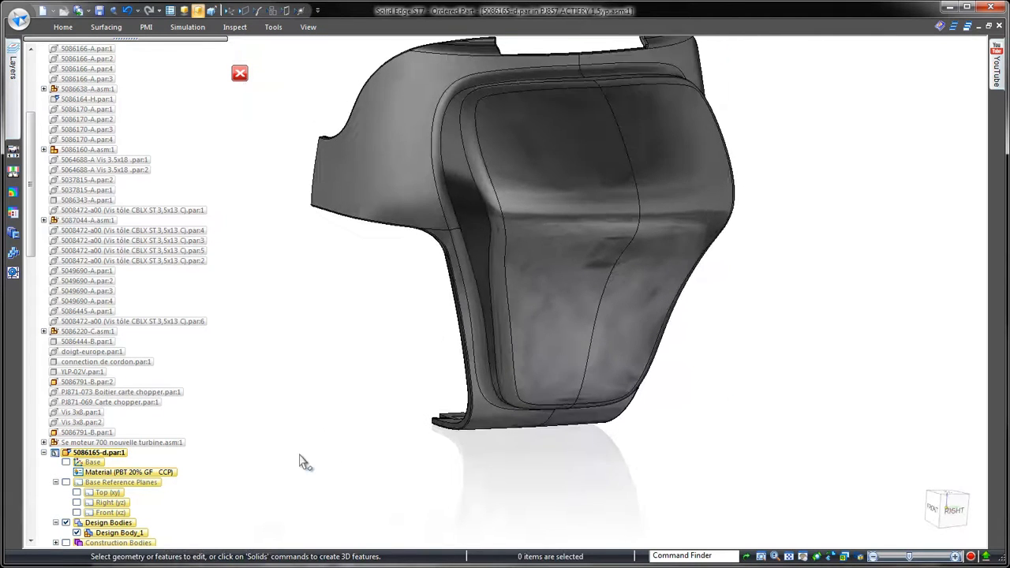
Show the Vent Sketch and start a vent with ribs and spars 3 mm thick and 2 mm deep
scroll(158, 442, "down", 20)
left_click(88, 301)
mouse_move(257, 335)
middle_mouse_down()
mouse_move(278, 340)
mouse_move(252, 335)
middle_mouse_up()
scroll(252, 335, "up", 3)
left_click(68, 28)
left_click(466, 72)
left_click(482, 145)
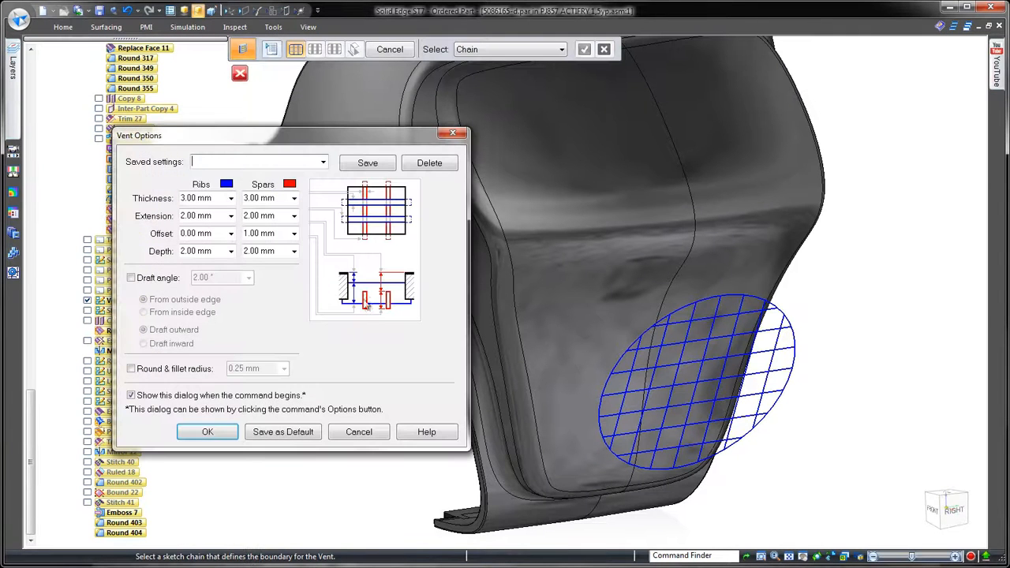
left_click(208, 435)
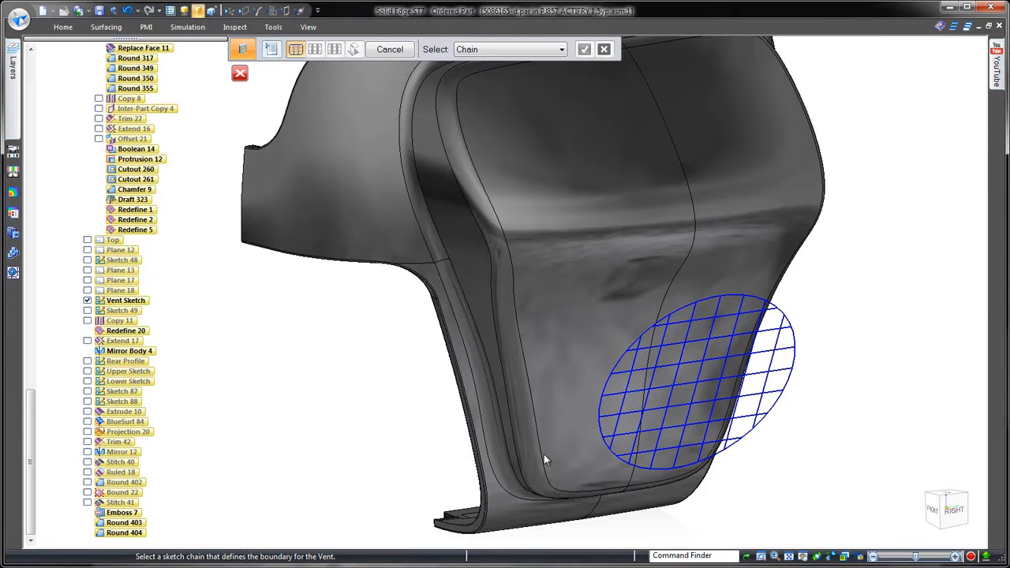
Create the vent through the bulge, using the sketch's round outline as boundary and its crossing lines as ribs and spars
left_click(598, 426)
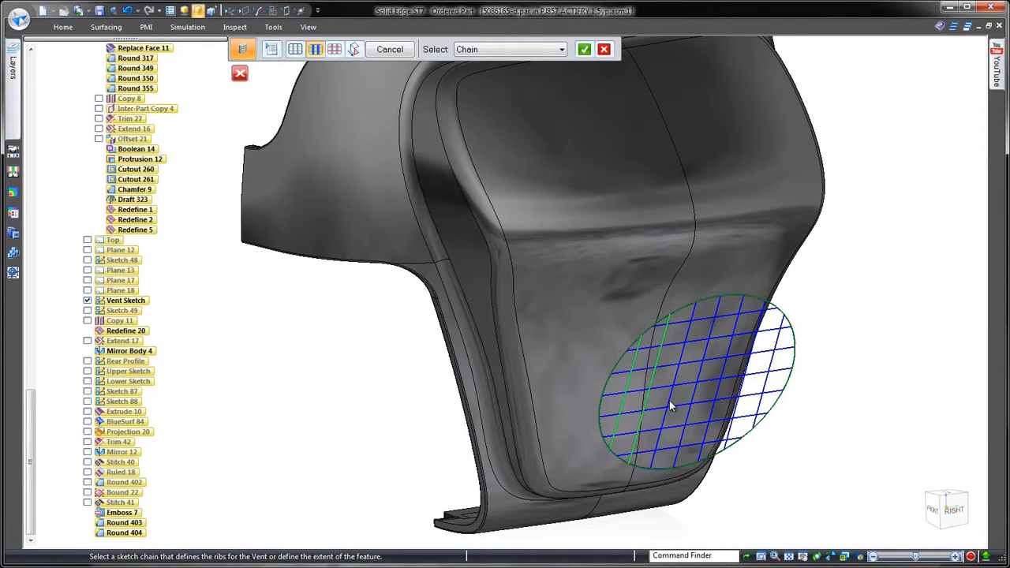
left_click(768, 389)
left_click(534, 62)
left_click_drag(838, 562, 838, 562)
right_click(368, 425)
left_click(345, 379)
right_click(343, 376)
Hide the Vent Sketch and return from the rear cover part to the assembly
left_click(88, 301)
middle_click_drag(353, 422, 345, 421)
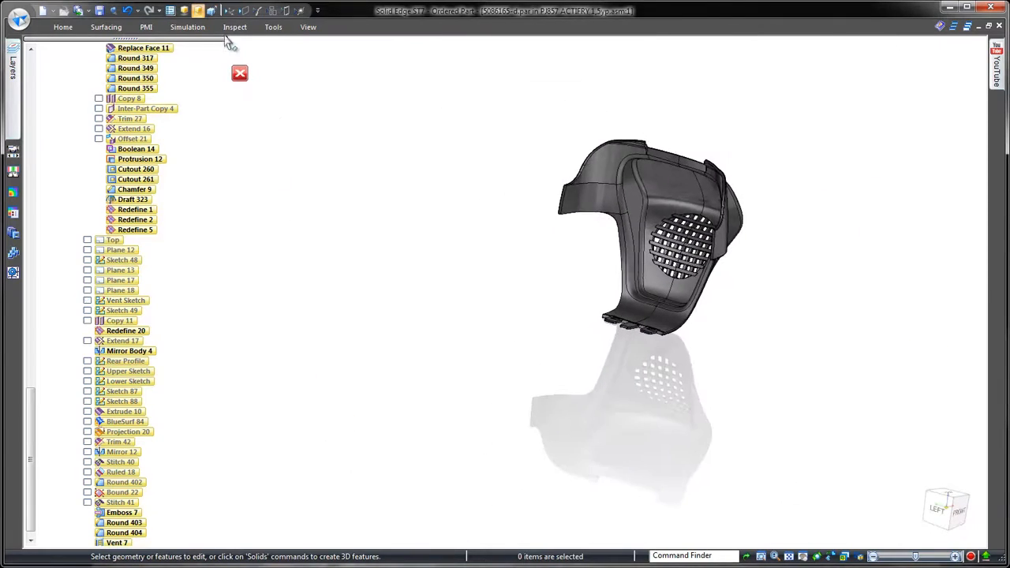
left_click(237, 74)
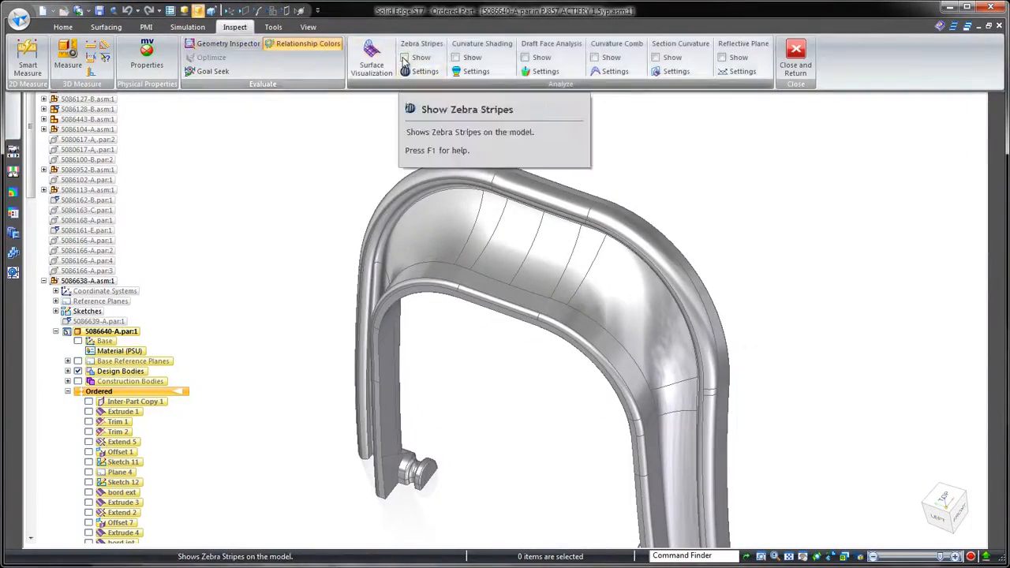
Display zebra stripes on part 5086640-A, redefine the adjoining faces of its arched band as one surface, and return to the assembly
left_click(404, 57)
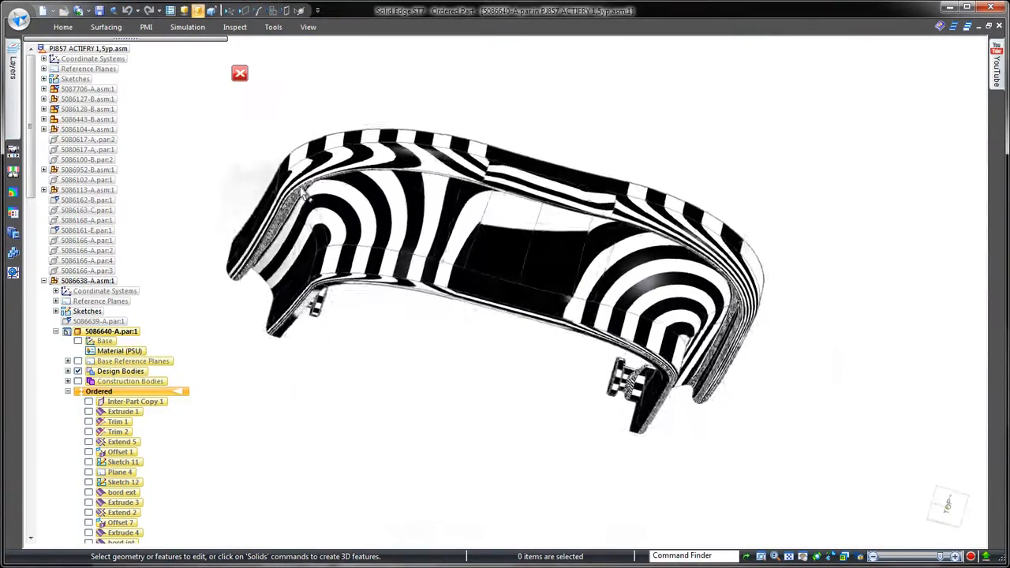
right_click_drag(305, 198, 360, 237)
left_click(542, 273)
left_click(581, 285)
left_click(604, 294)
key("Escape")
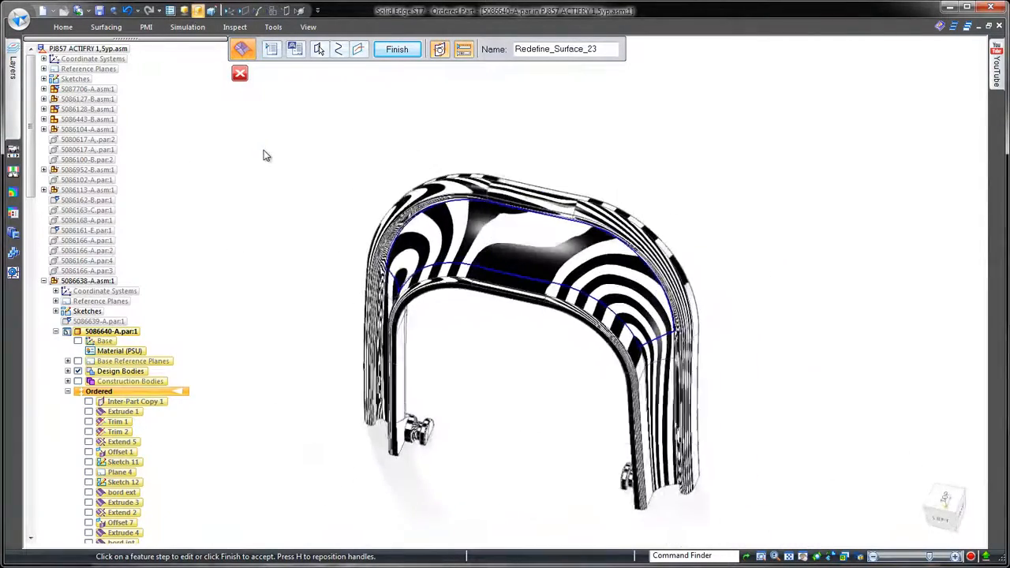
left_click(395, 50)
left_click(240, 73)
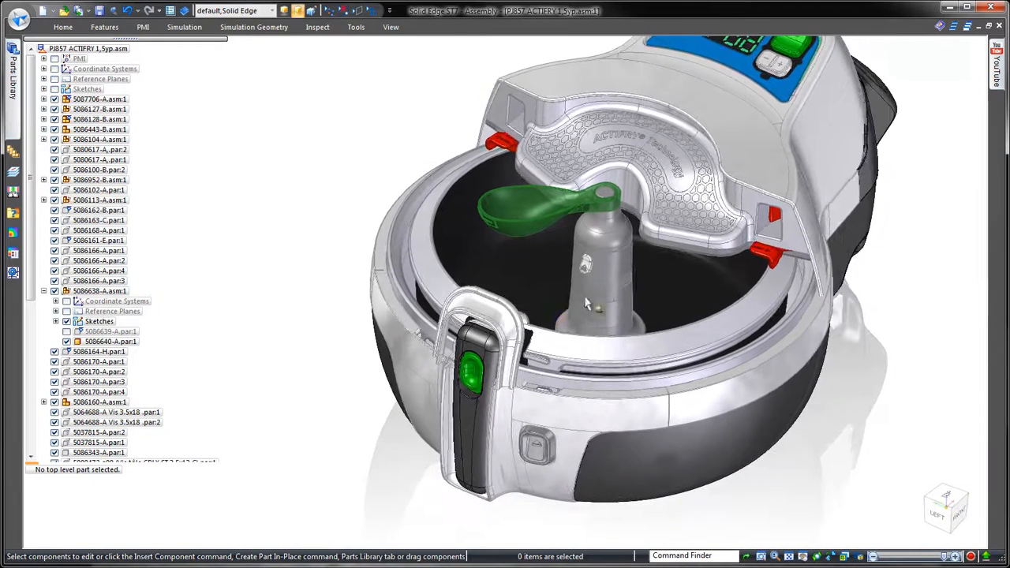
Open the fryer's central paddle shaft for in-place editing and show its Paddle Profile and Paddle Step Profile sketches
left_click(584, 298)
left_click(529, 270)
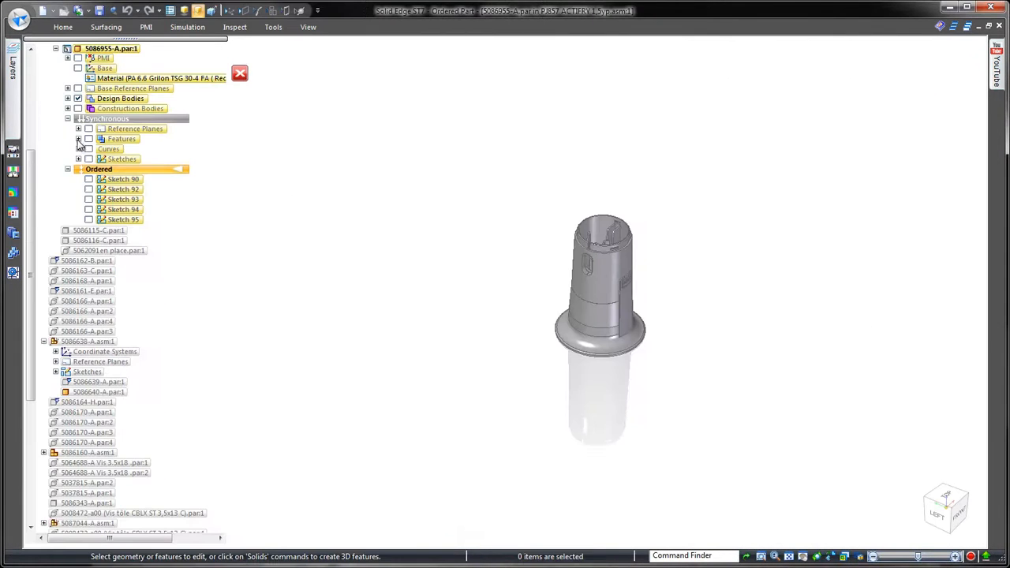
left_click(78, 159)
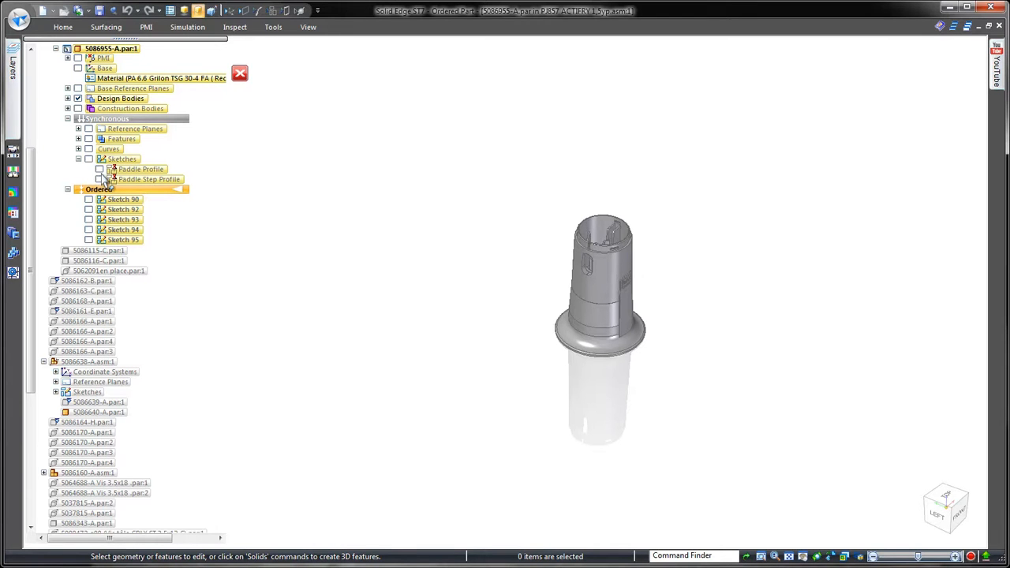
left_click(99, 170)
left_click(99, 180)
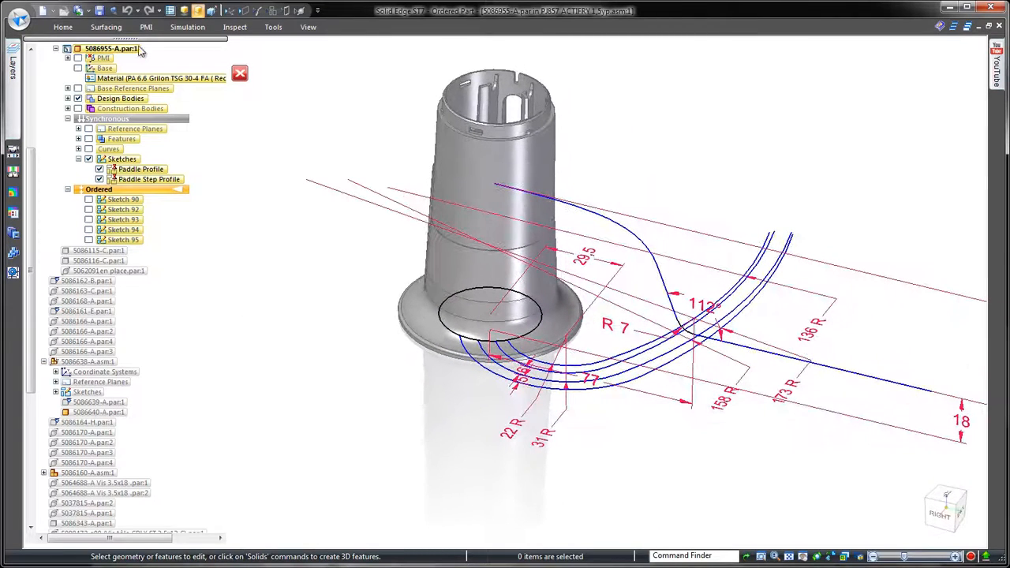
Create a cross curve from the stepped side curve and the second-outermost curved path of the paddle sketches
left_click(106, 27)
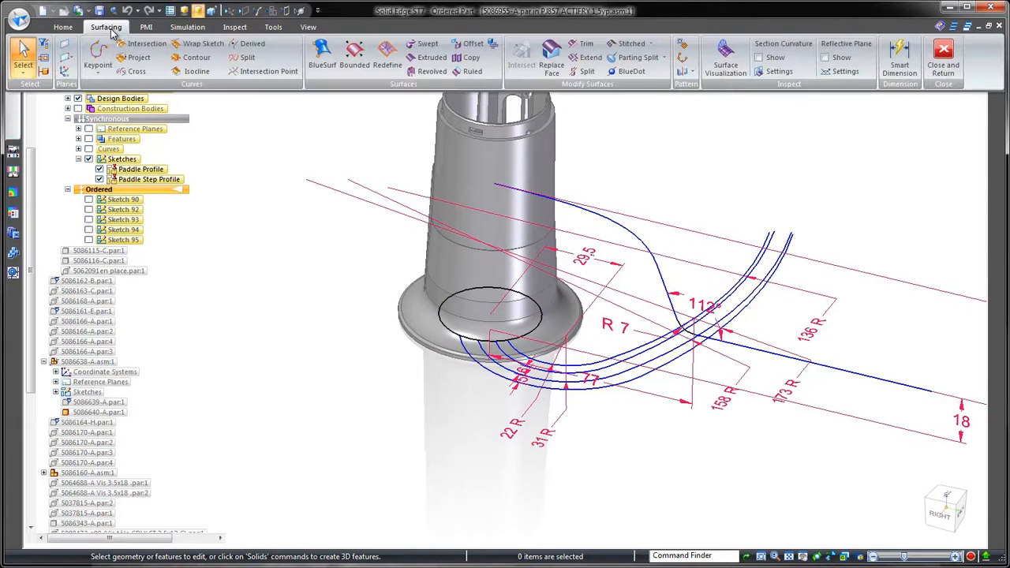
left_click(135, 71)
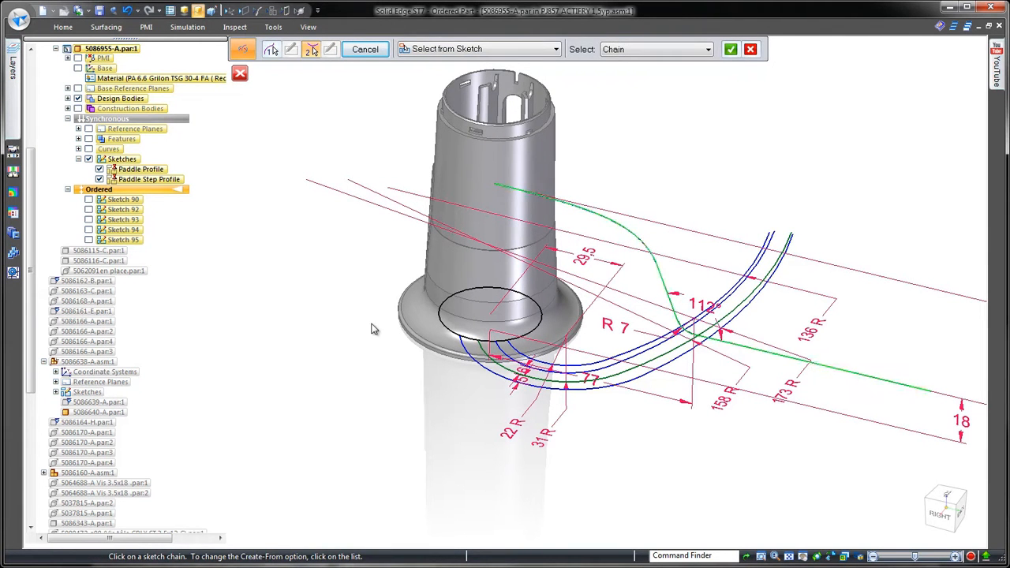
right_click(323, 273)
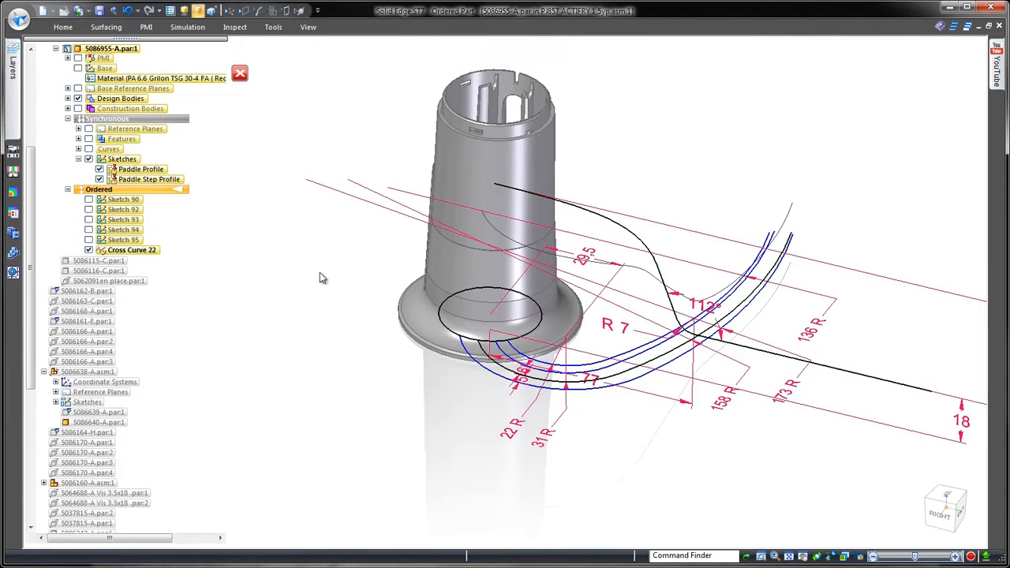
Hide the Paddle Step Profile sketch and sketch a closed four-sided paddle section joining the stepped cross curves to the curved base paths
left_click(100, 179)
mouse_move(251, 298)
middle_mouse_down()
mouse_move(235, 288)
mouse_move(229, 266)
mouse_move(273, 219)
middle_mouse_up()
scroll(274, 219, "up", 1)
right_click_drag(278, 293, 309, 293)
left_click(403, 51)
left_click(410, 100)
left_click(318, 237)
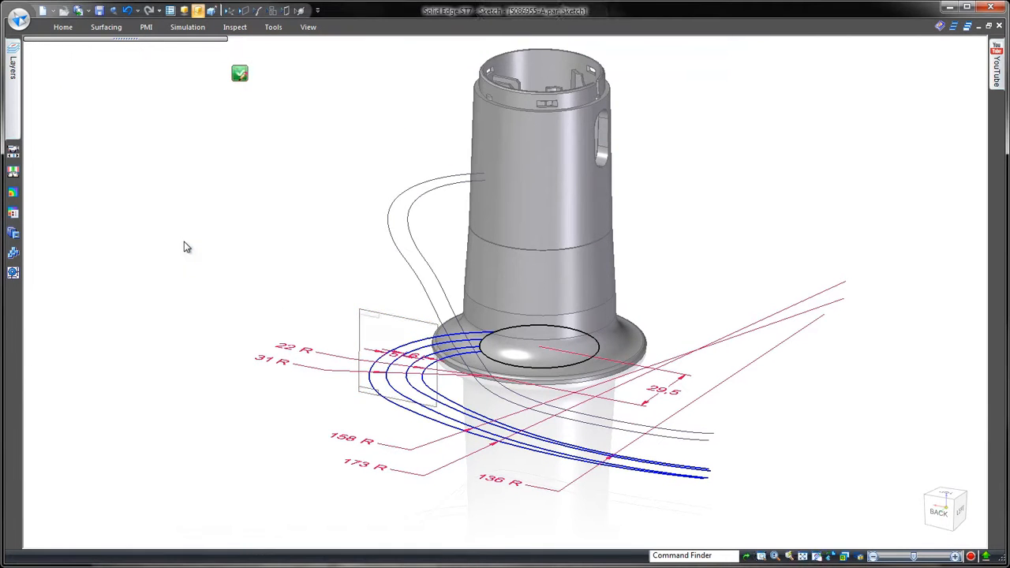
middle_click_drag(418, 300, 429, 479)
left_click(423, 475)
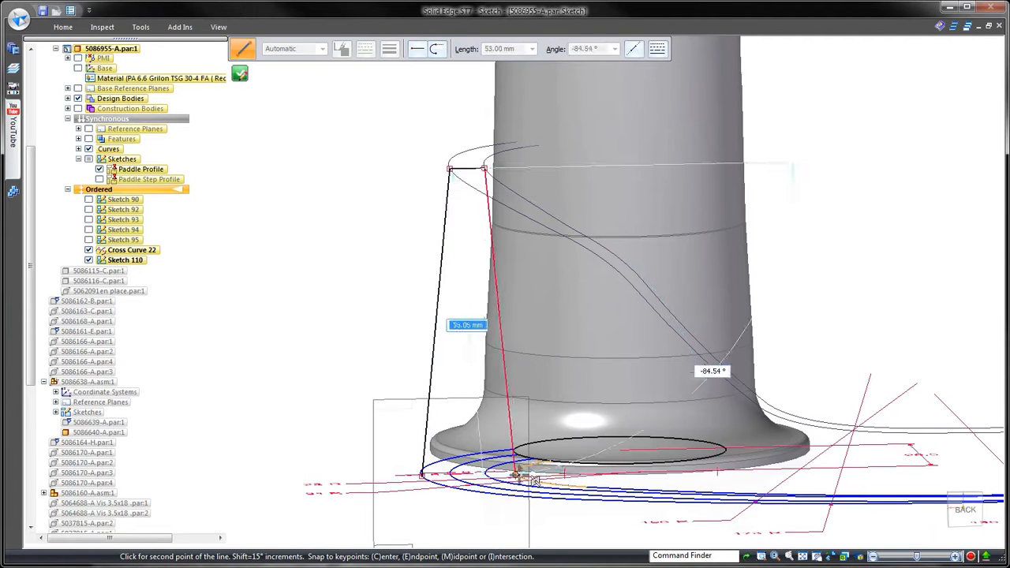
left_click(241, 76)
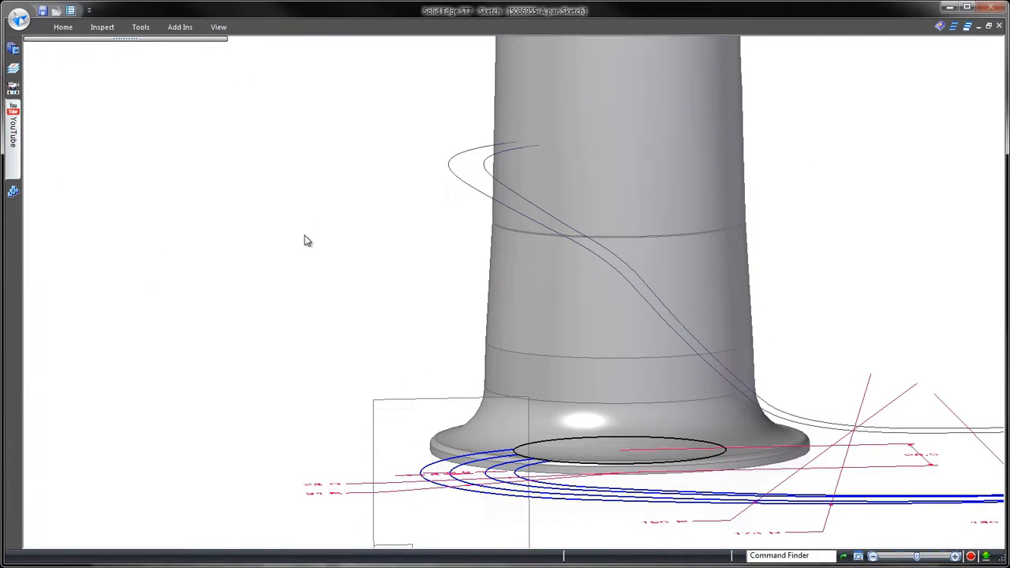
right_click(313, 246)
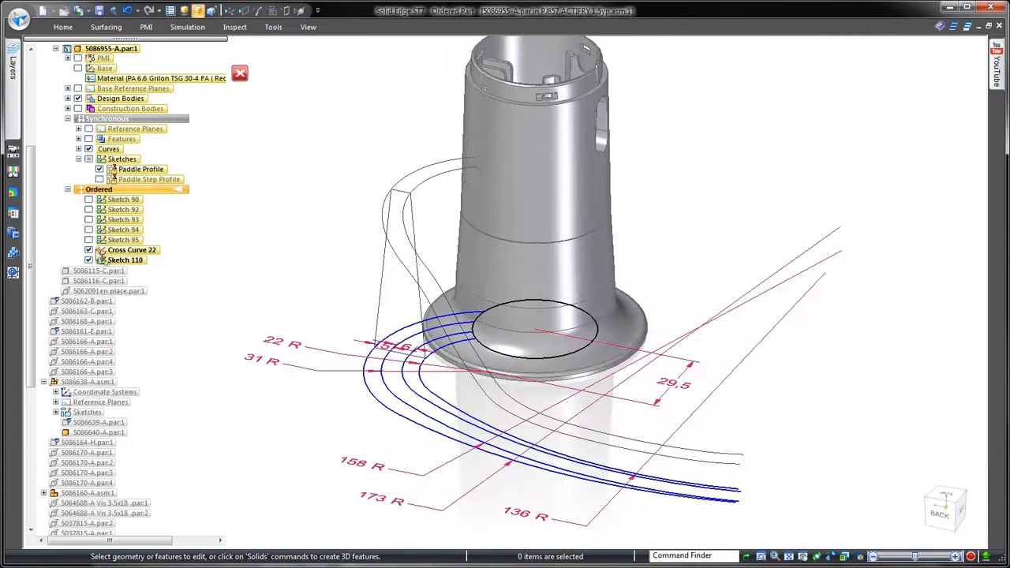
Show Sketches 90, 92, 93, 94 and 95 and select the four-sided paddle sections as cross sections of a lofted protrusion
left_click(88, 202)
right_click_drag(339, 206, 316, 237)
left_click(487, 154)
mouse_move(316, 242)
middle_mouse_down()
mouse_move(326, 219)
mouse_move(260, 345)
mouse_move(335, 278)
middle_mouse_up()
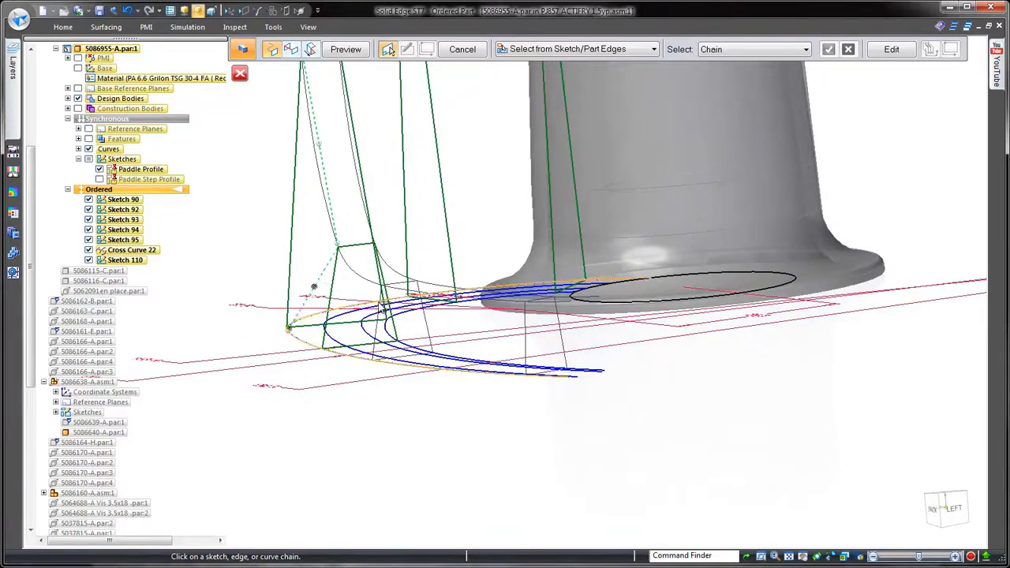
middle_click_drag(242, 253, 480, 322)
scroll(501, 469, "down", 3)
middle_click_drag(371, 253, 311, 272)
left_click(346, 49)
middle_click_drag(313, 185, 292, 197)
Add the stepped upper curves and the curved base paths as guide curves and finish the paddle arm's loft
left_click(291, 49)
right_click(385, 176)
left_click(396, 186)
right_click(397, 186)
left_click(409, 298)
right_click(409, 298)
left_click(427, 324)
right_click(430, 348)
right_click(430, 348)
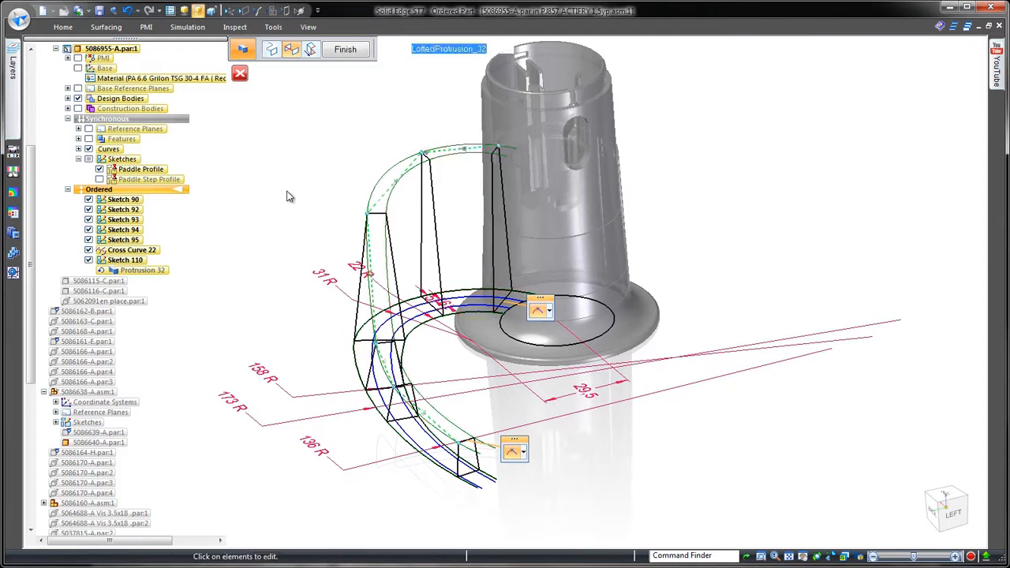
right_click(287, 195)
key("Escape")
Try bulging the inner side of Sketch 92's section outward with dynamic editing, and undo the change
left_click(258, 12)
left_click(272, 11)
middle_click_drag(297, 278, 231, 285)
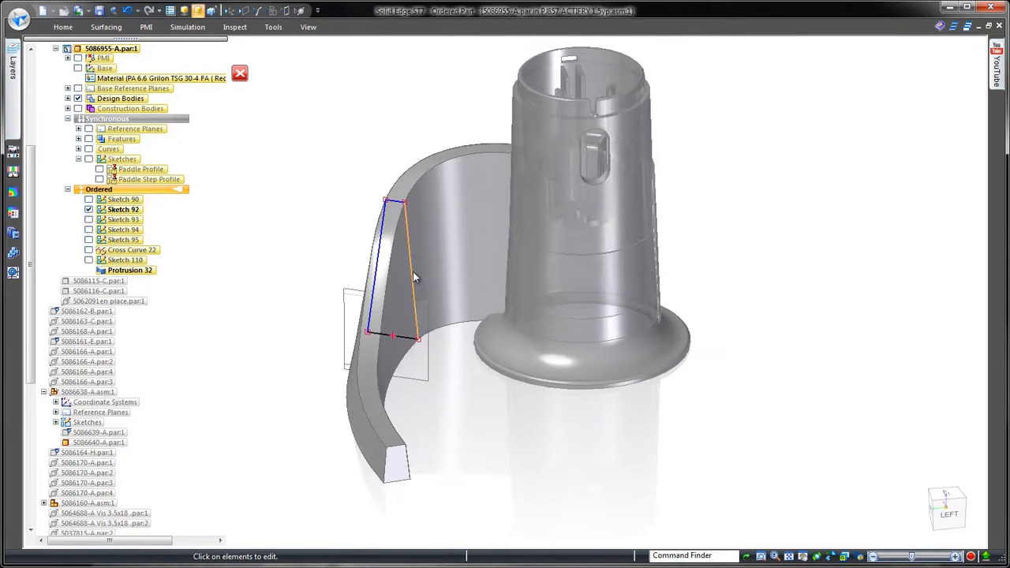
left_click(412, 272)
left_click_drag(447, 270, 452, 270)
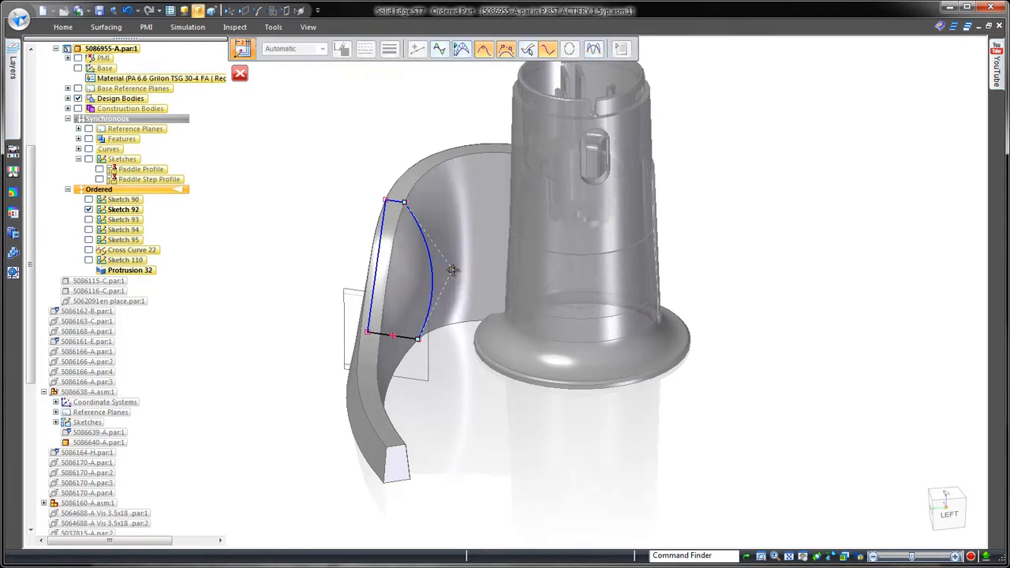
mouse_move(450, 400)
middle_mouse_down()
mouse_move(461, 418)
mouse_move(452, 406)
middle_mouse_up()
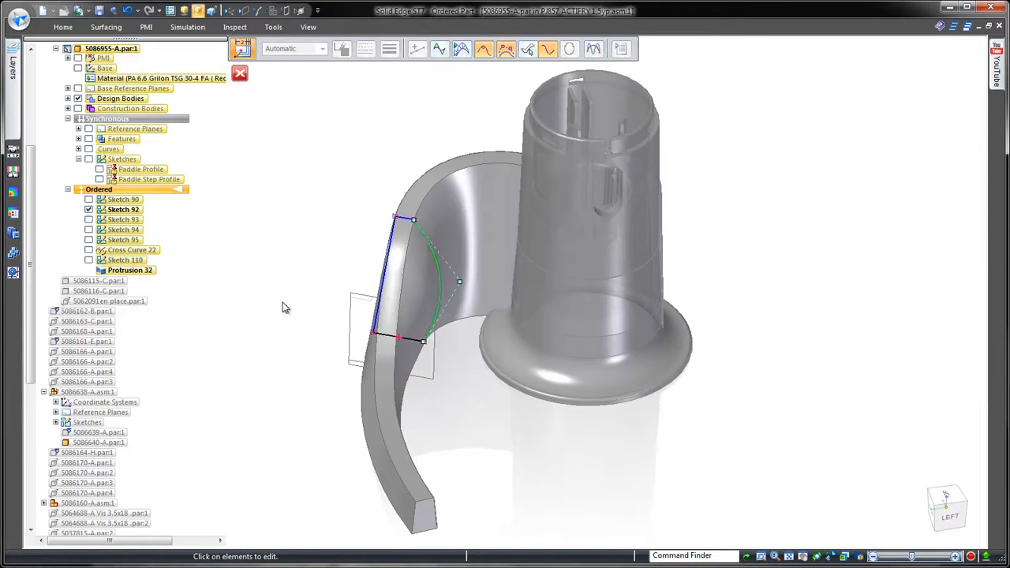
left_click(279, 302)
key("ctrl+z")
left_click(272, 12)
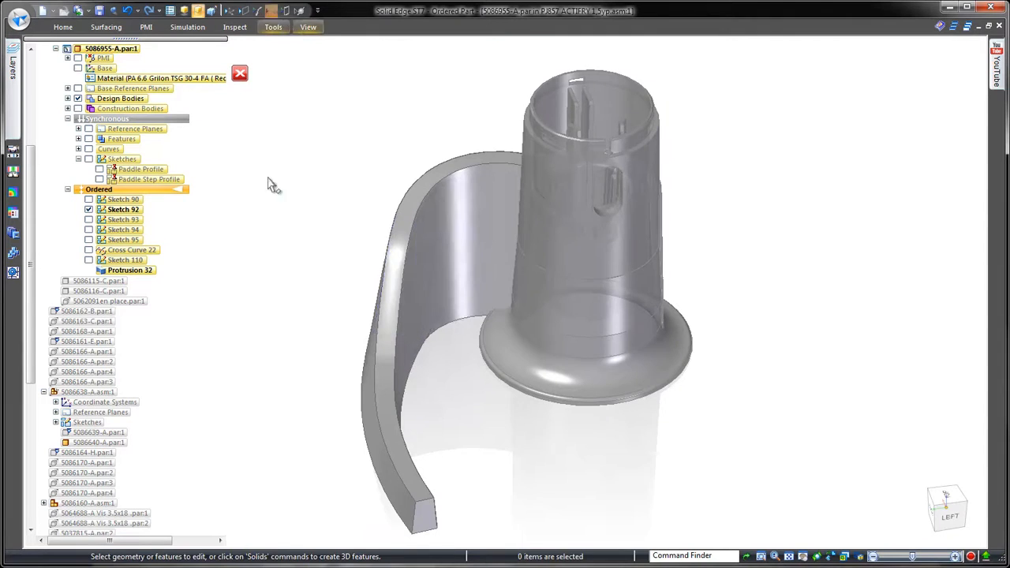
Hide the remaining section sketch and round the long upper edges of the lofted paddle arm
middle_click_drag(293, 403, 277, 358)
right_click(273, 354)
left_click(266, 394)
left_click(86, 158)
left_click(268, 99)
left_click(514, 48)
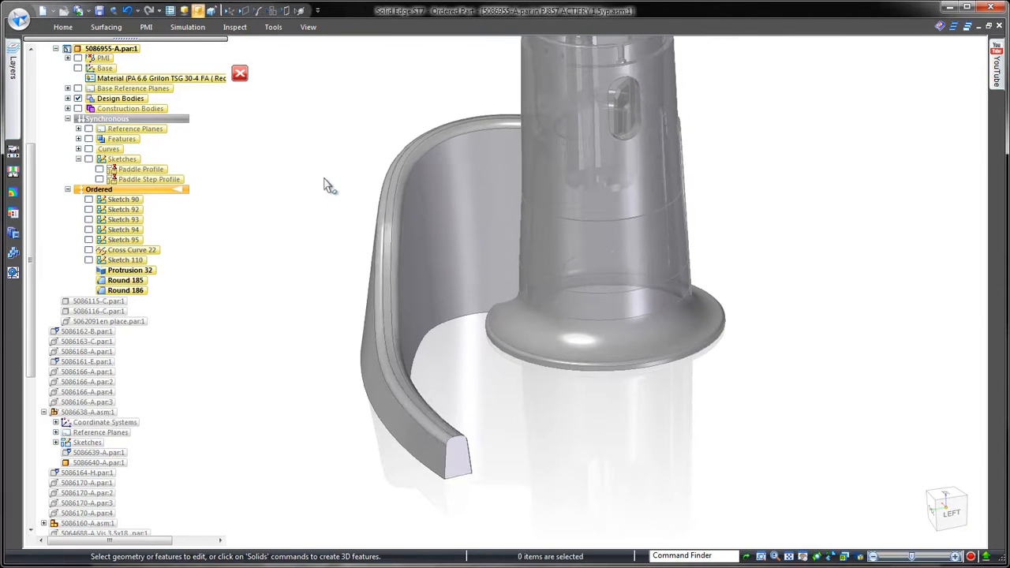
Show the construction body Solid Body_269 and toggle it to a design body as the paddle's blade
middle_click_drag(330, 185, 334, 345)
left_click(68, 109)
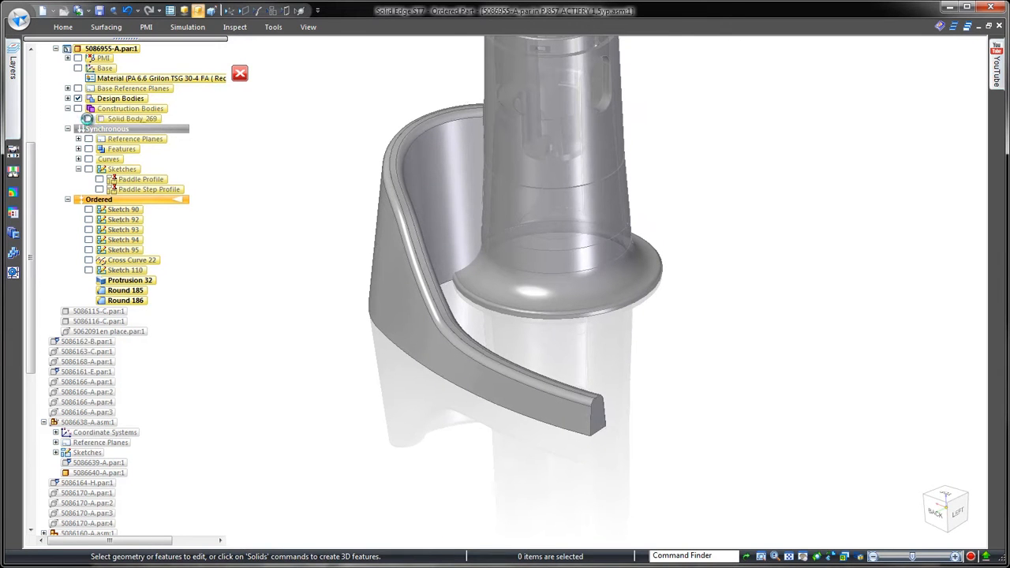
left_click(89, 119)
right_click(117, 120)
left_click(156, 159)
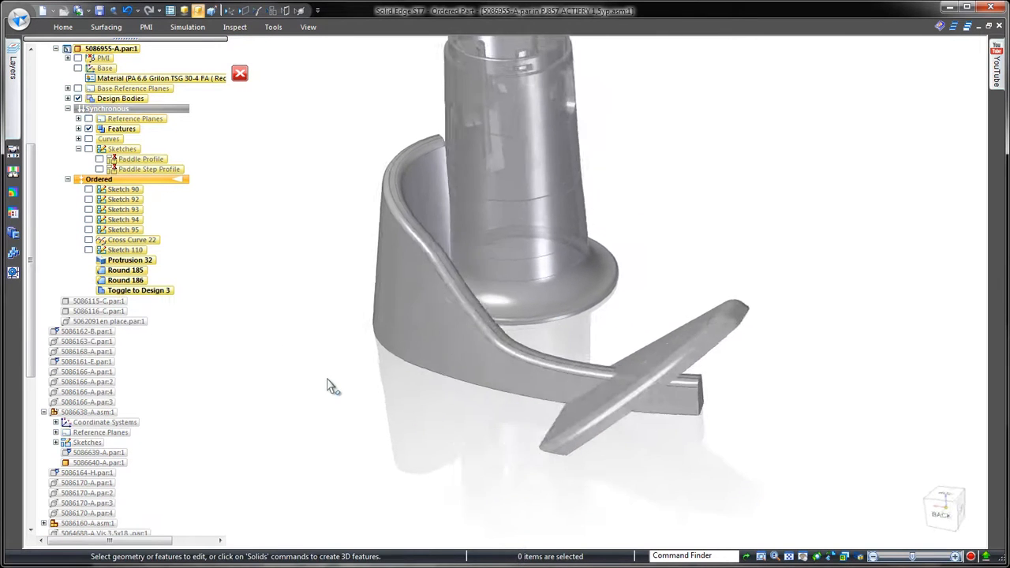
Apply Replace Face where the paddle arm passes through the blade so that the arm ends at the blade
left_click(106, 27)
left_click(550, 60)
left_click(579, 395)
right_click(580, 395)
middle_click_drag(586, 442, 714, 458)
right_click(540, 432)
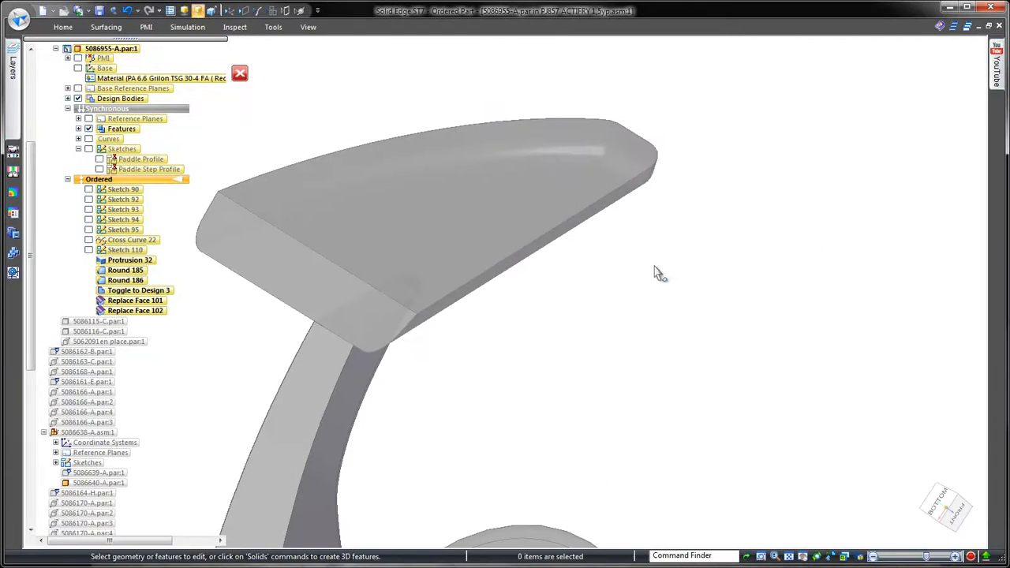
Redefine the blade's large flat face and insert a sketch curve along its length on a plane normal to its end edge
left_click(574, 200)
key("Escape")
right_click_drag(364, 175, 311, 178)
left_click(435, 290)
right_click(382, 198)
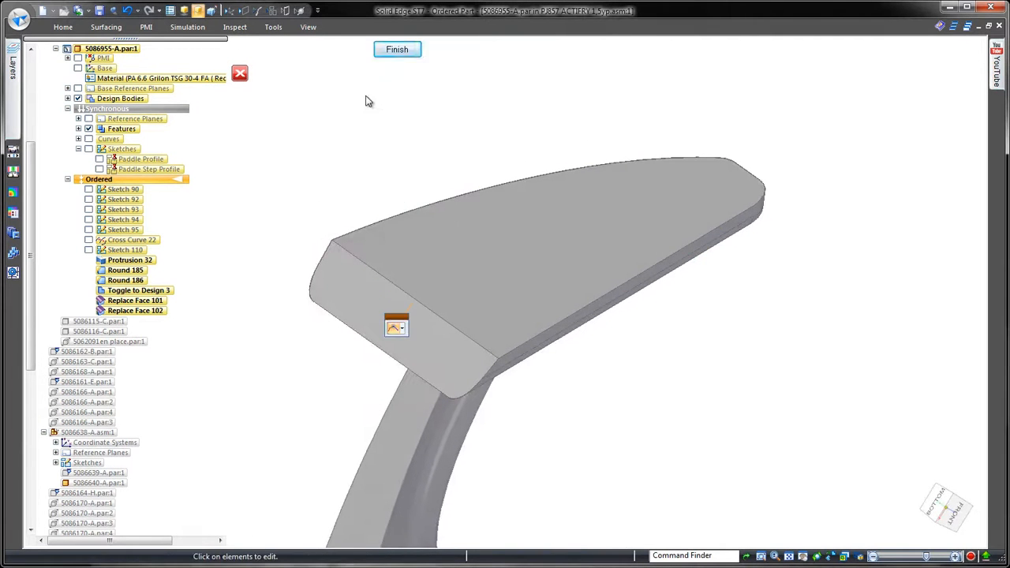
left_click(358, 50)
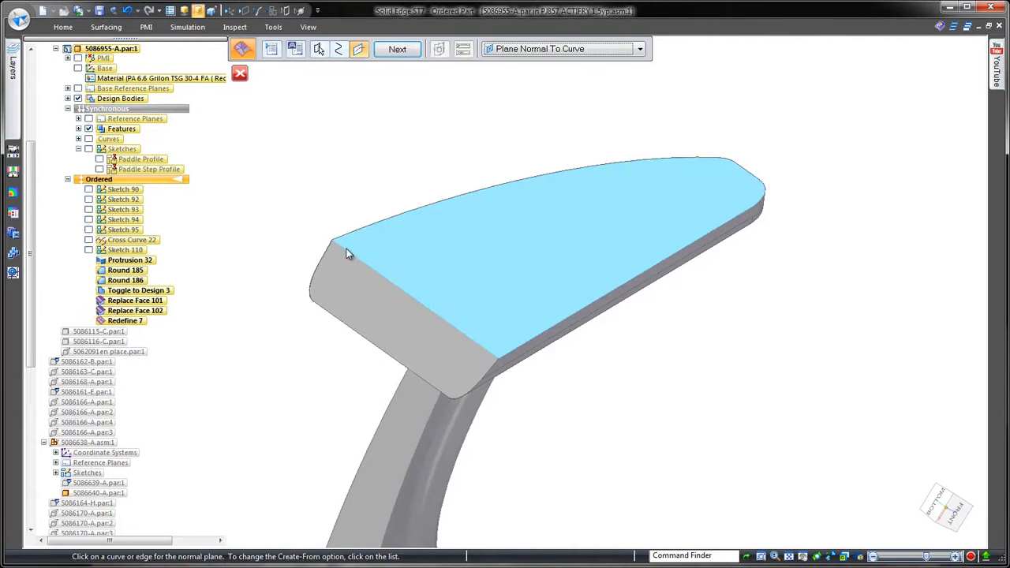
left_click(448, 290)
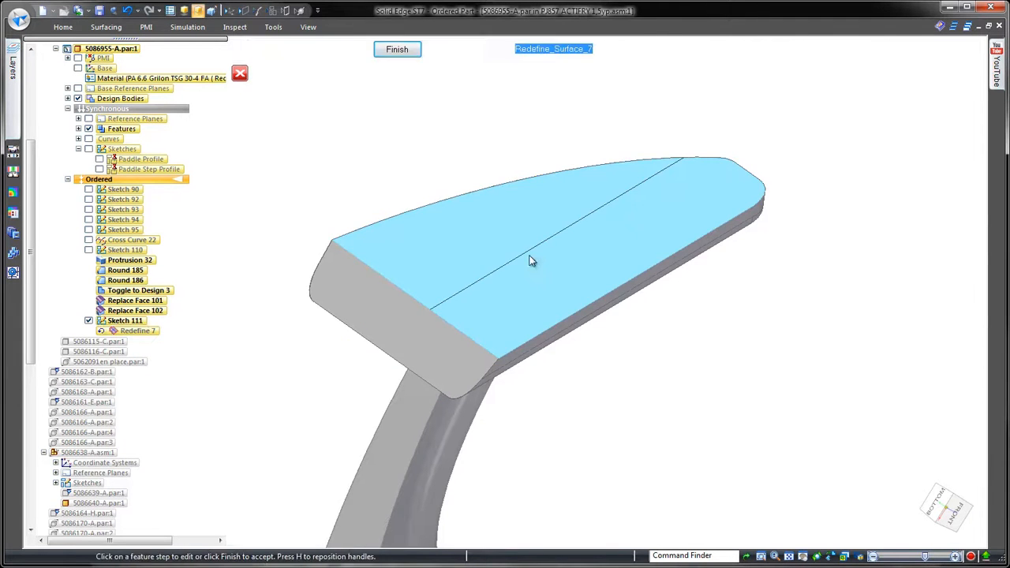
Dish the blade's face by pulling the inserted curve's middle control point into the blade, and finish the redefined surface
left_click(538, 251)
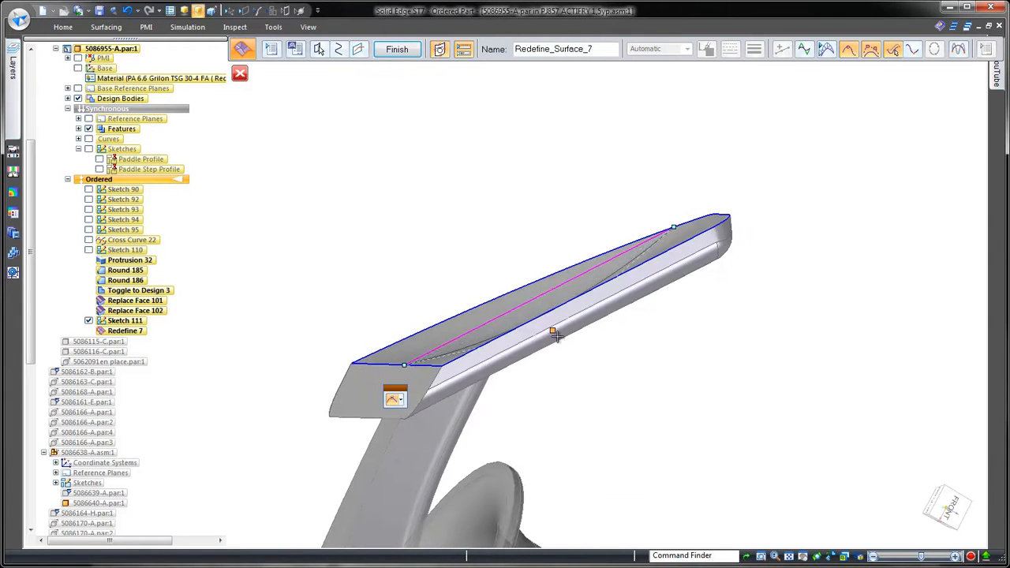
right_click(387, 198)
middle_click_drag(385, 197, 514, 467)
left_click(397, 49)
Return from the paddle shaft part to the fryer assembly and apply the 00-all display configuration
right_click(410, 170)
left_click(373, 132)
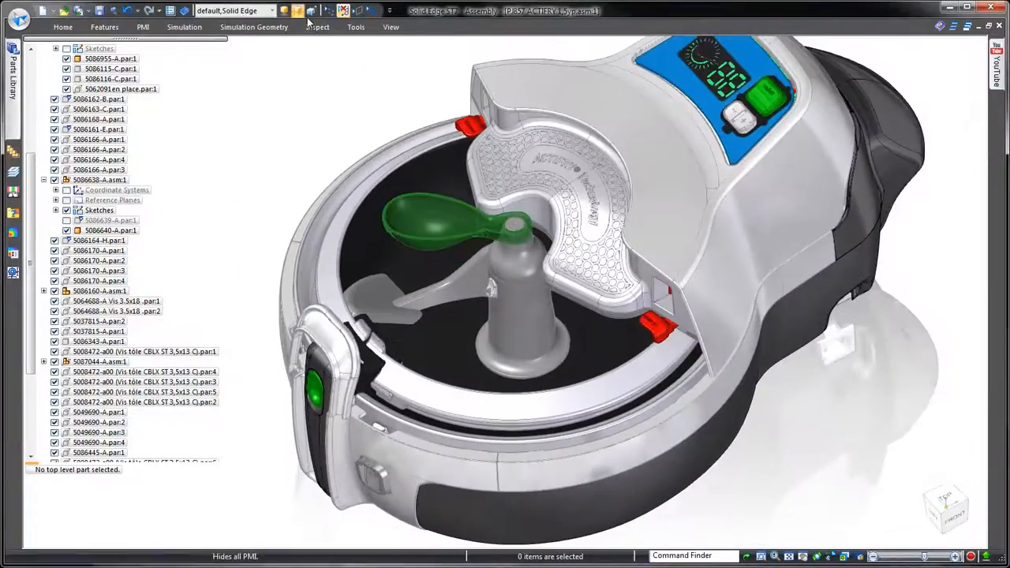
left_click(236, 10)
left_click(229, 30)
left_click(281, 112)
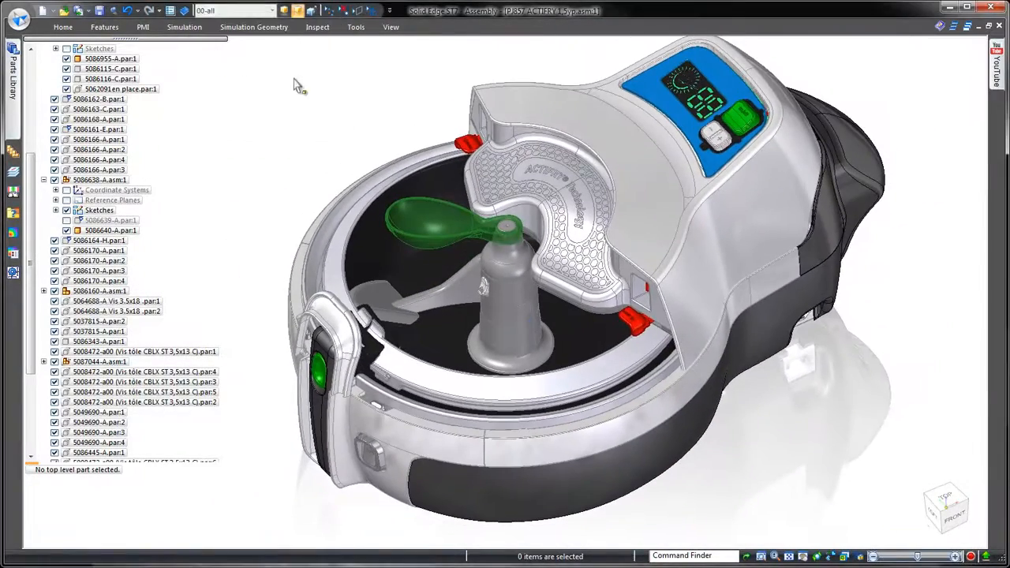